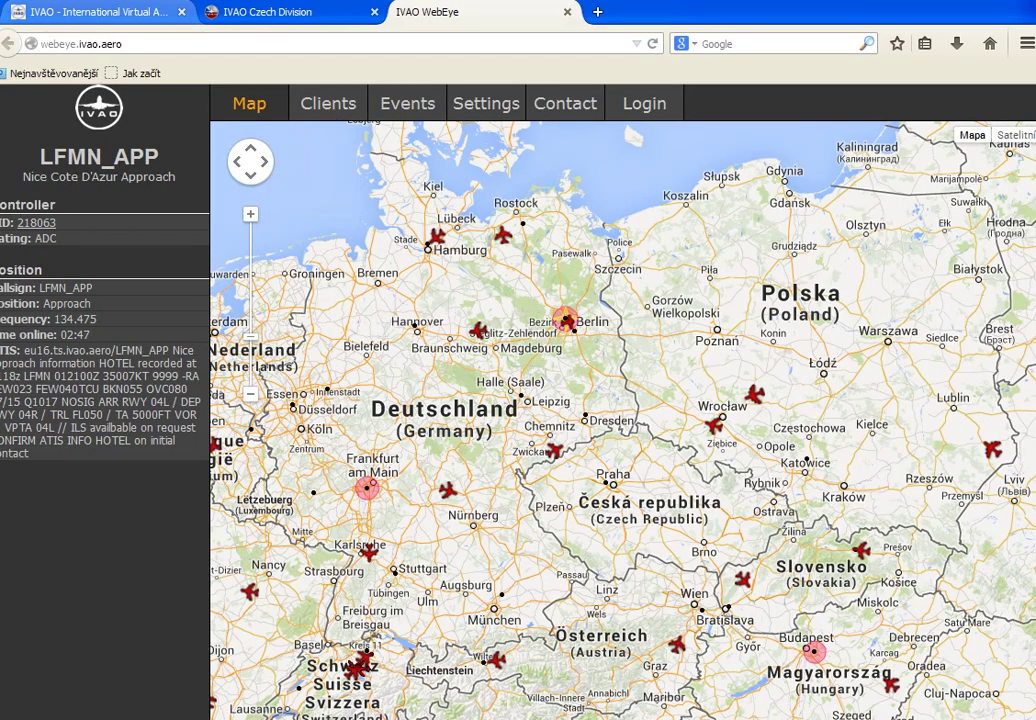
- Open the personal registration form on the IVAO headquarters site, passing the rules and important information pages
{"action": "left_click", "coordinate": [95, 11]}
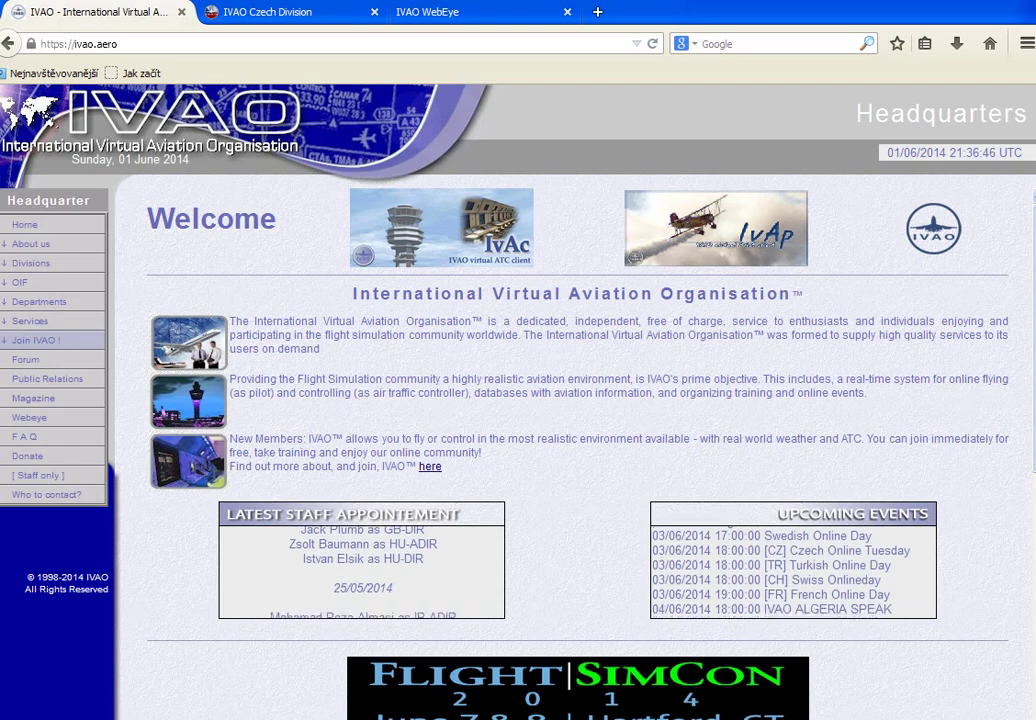
{"action": "left_click", "coordinate": [36, 340]}
{"action": "left_click", "coordinate": [27, 359]}
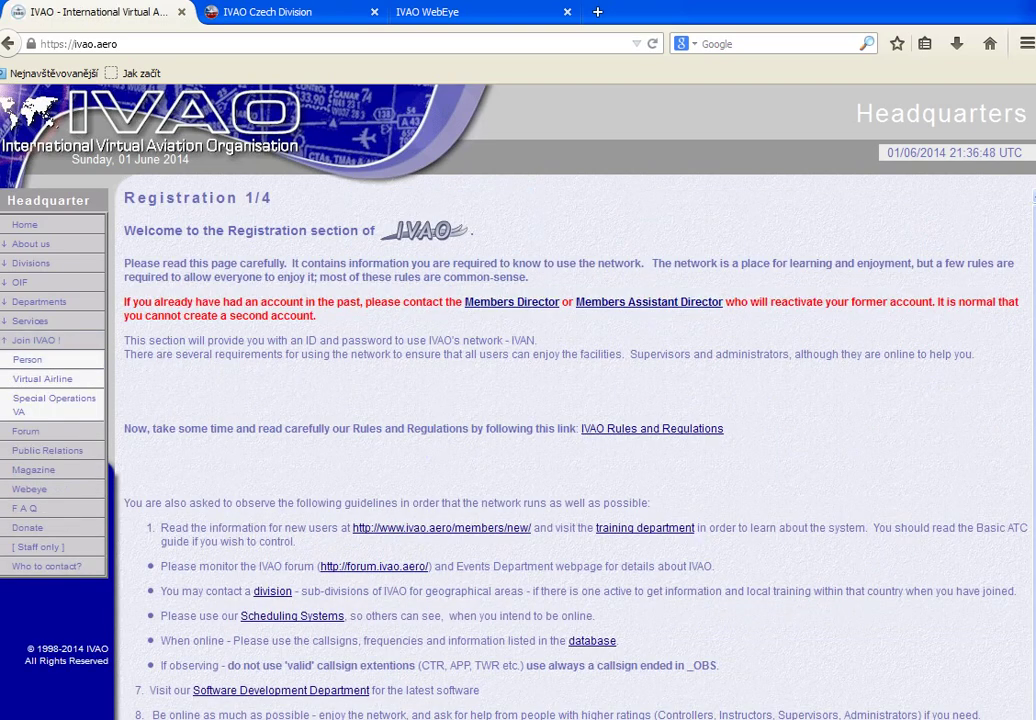
{"action": "scroll", "coordinate": [575, 445], "scroll_direction": "down", "scroll_amount": 1}
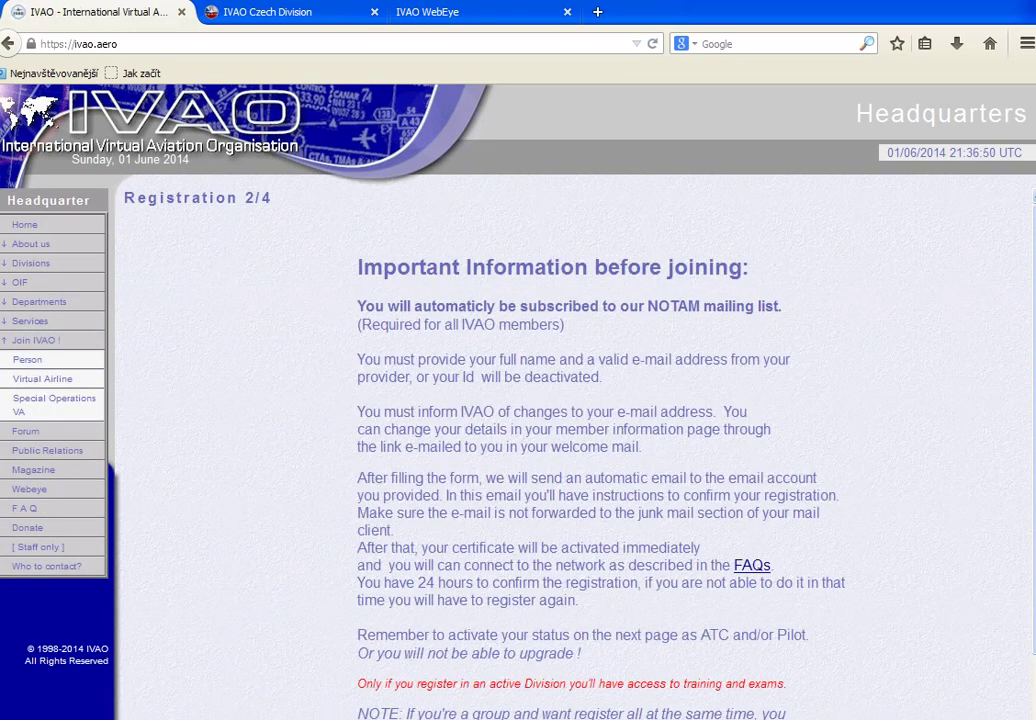
{"action": "scroll", "coordinate": [470, 400], "scroll_direction": "down", "scroll_amount": 2}
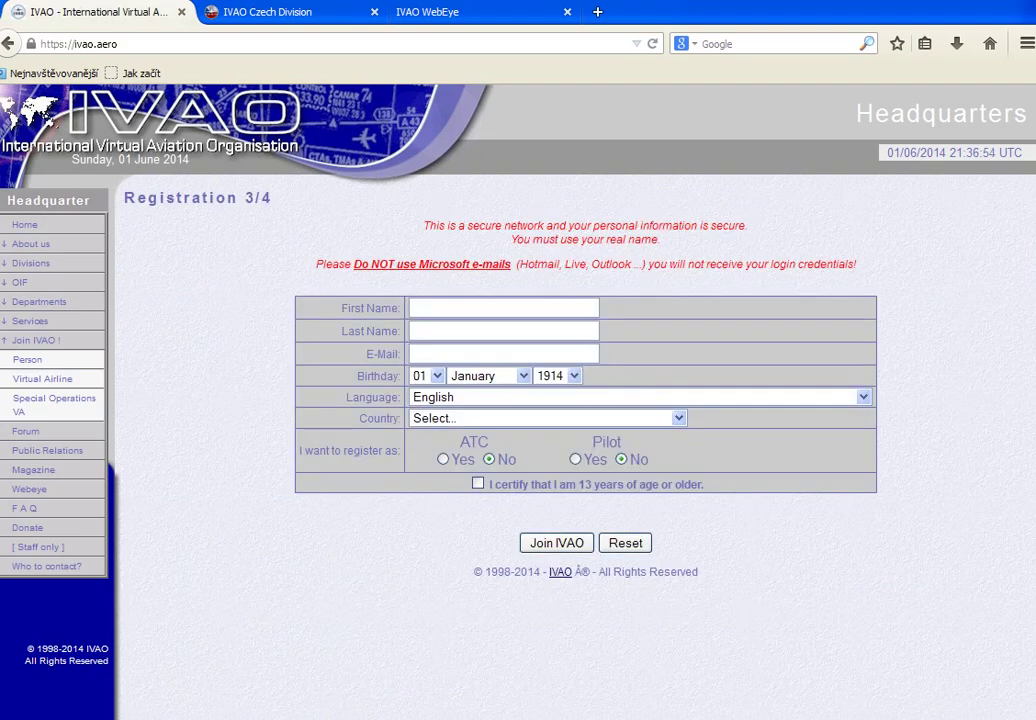
- Try to submit the registration with pilot status set to Yes and the 13-years-or-older certification ticked, leaving the name fields blank
{"action": "left_click", "coordinate": [411, 308]}
{"action": "left_click", "coordinate": [411, 331]}
{"action": "left_click", "coordinate": [575, 459]}
{"action": "left_click", "coordinate": [478, 483]}
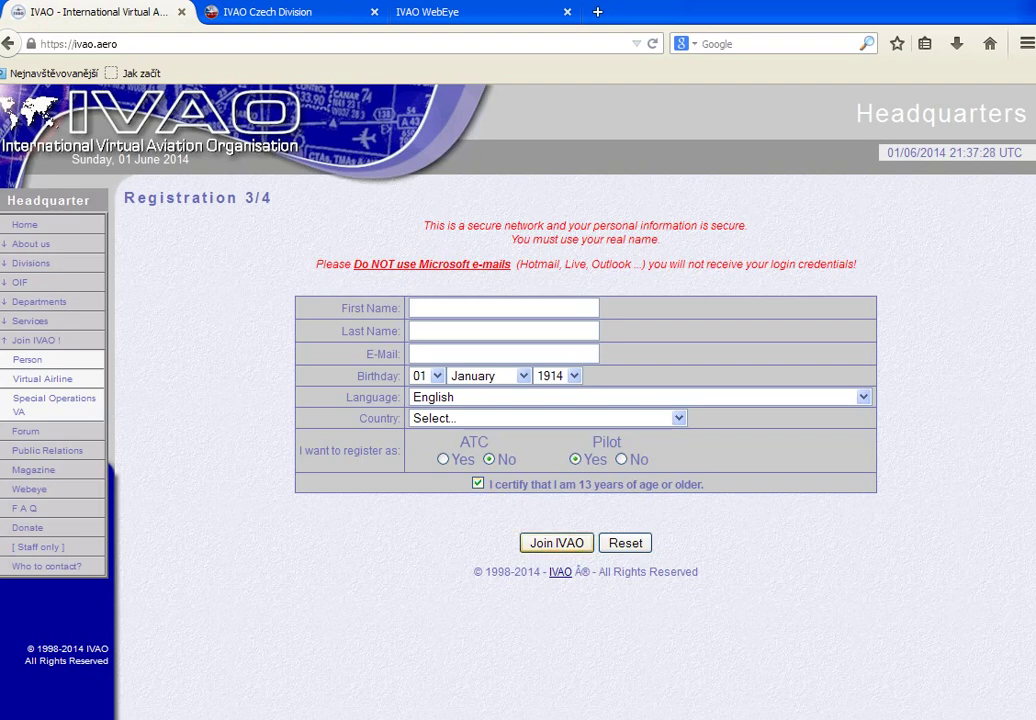
{"action": "left_click", "coordinate": [556, 543]}
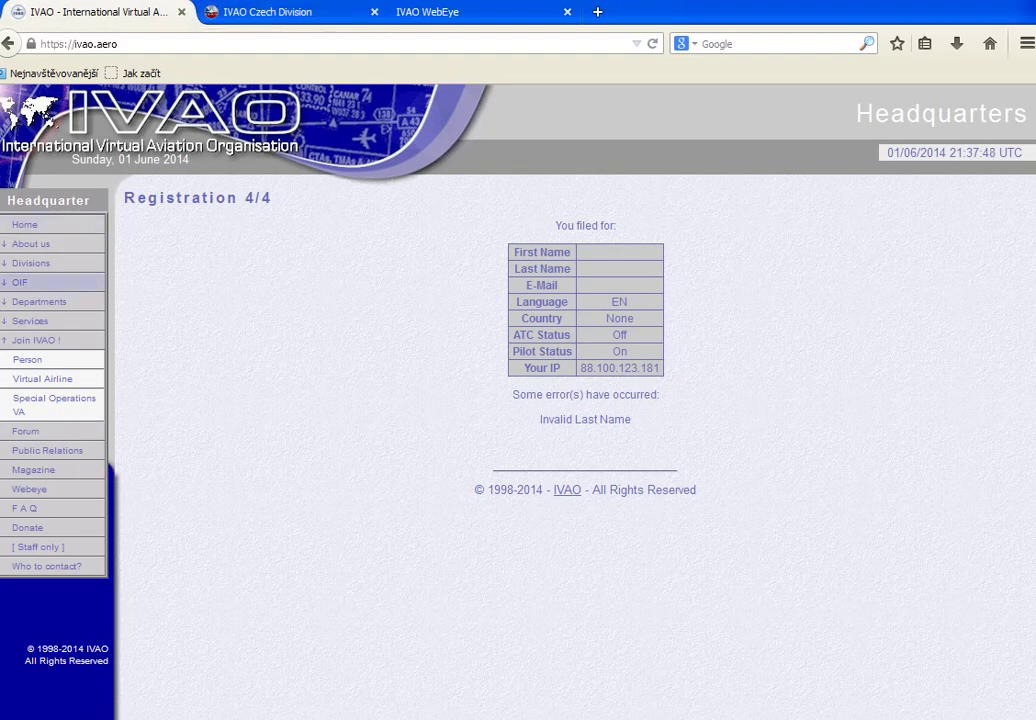
- Open the personal My Details page in the Members department
{"action": "left_click", "coordinate": [38, 301]}
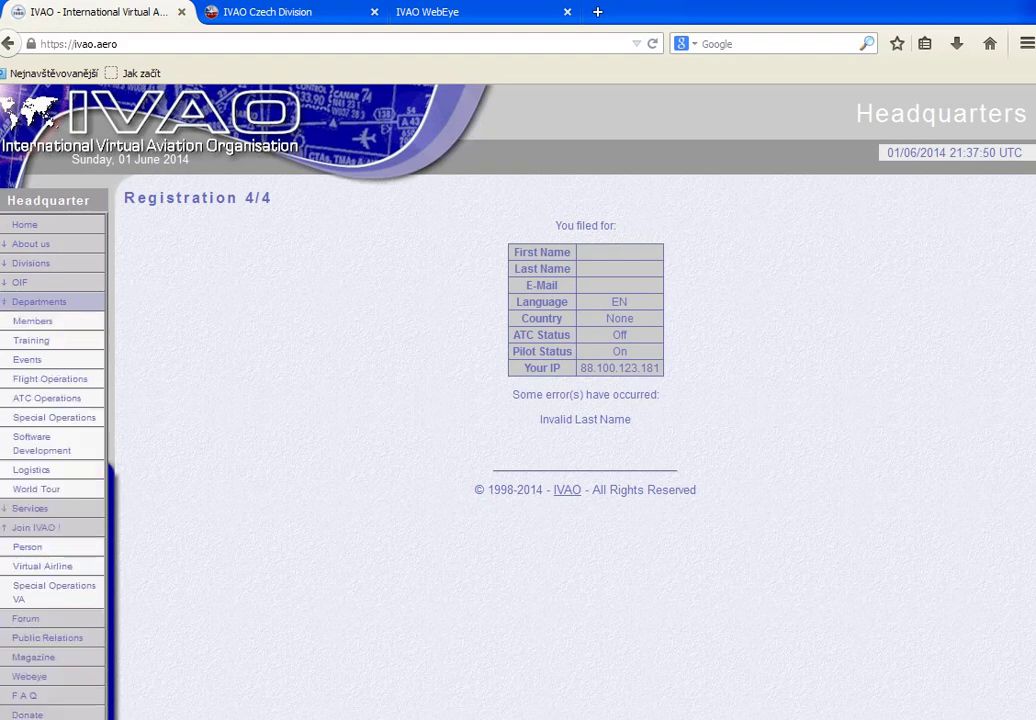
{"action": "left_click", "coordinate": [35, 321]}
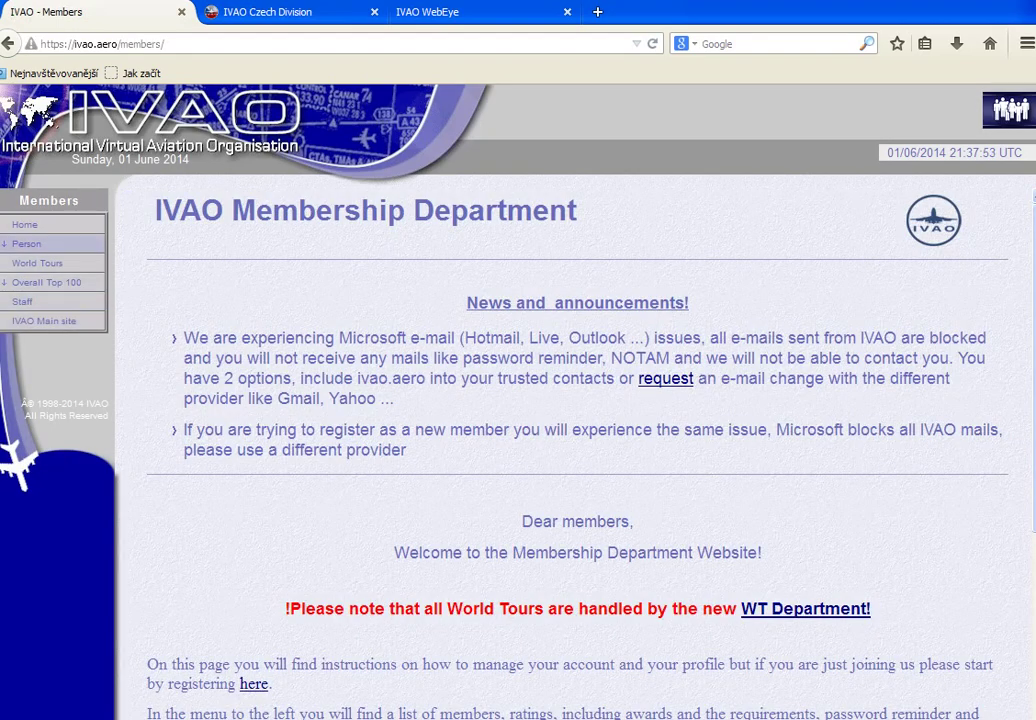
{"action": "left_click", "coordinate": [26, 243]}
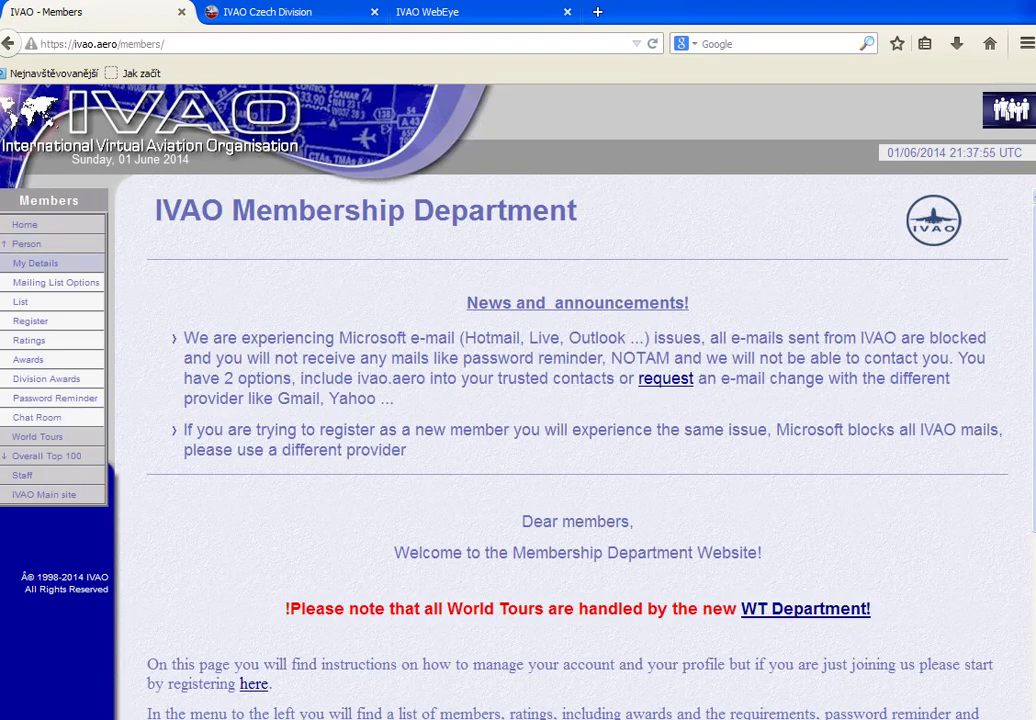
{"action": "left_click", "coordinate": [35, 263]}
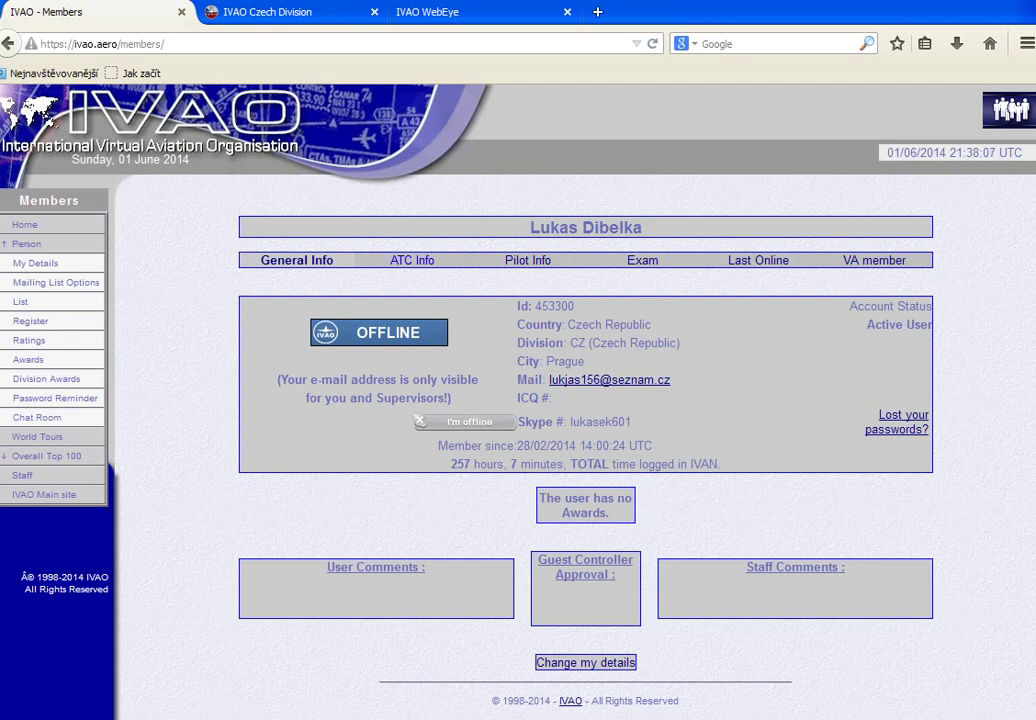
- Review the member profile's ATC, pilot and exam information
{"action": "left_click", "coordinate": [412, 260]}
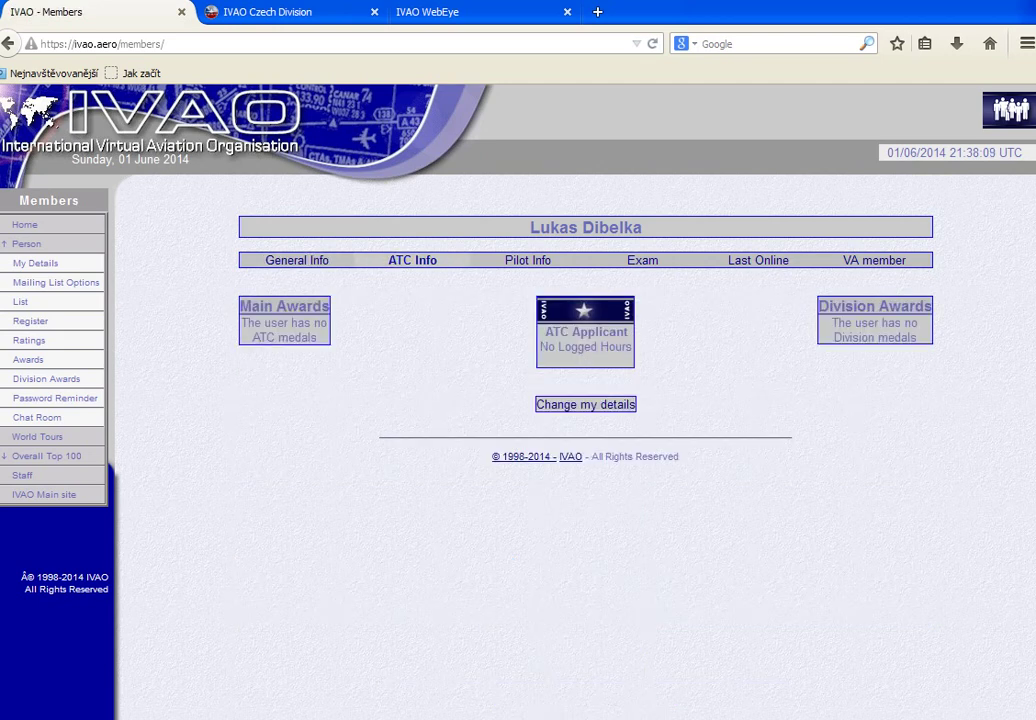
{"action": "left_click", "coordinate": [527, 260]}
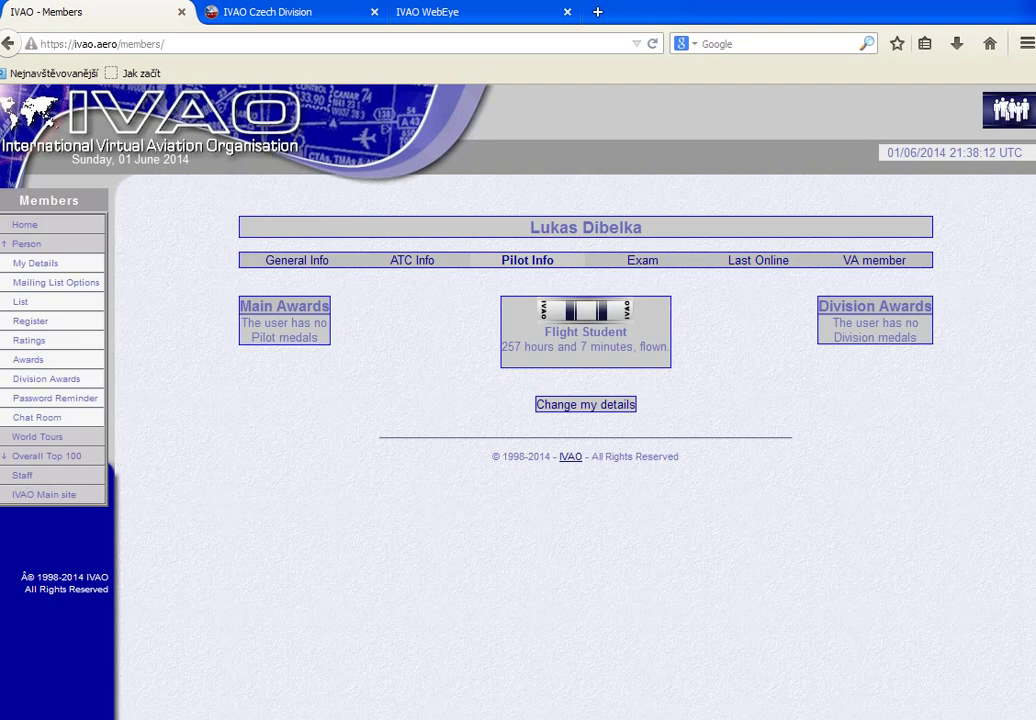
{"action": "left_click", "coordinate": [642, 260]}
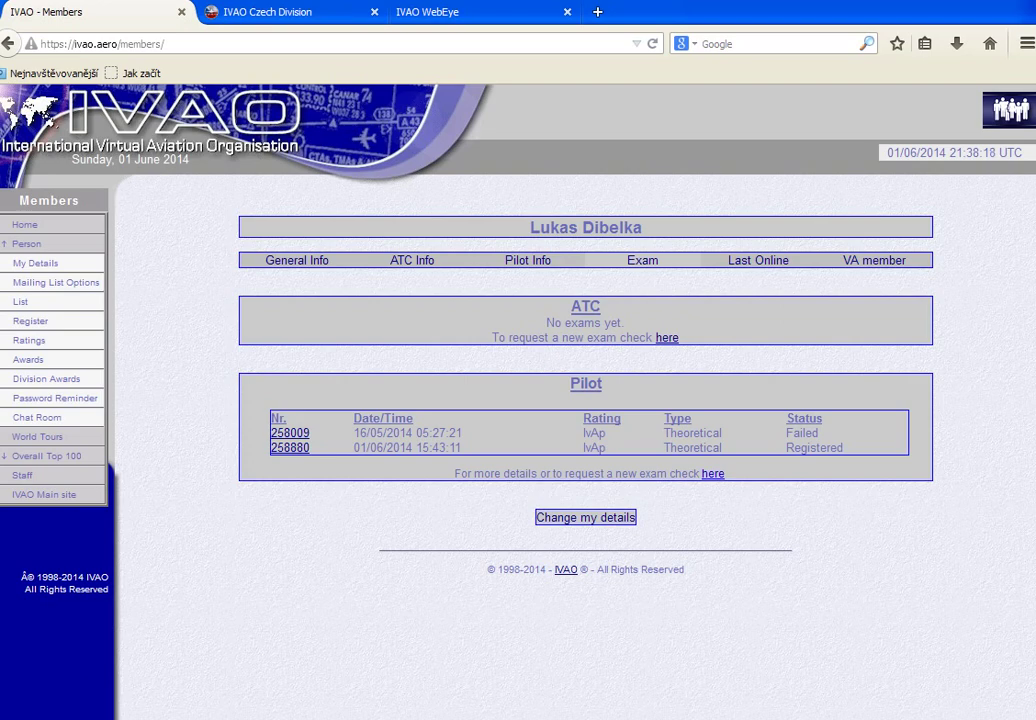
- Open the exam status page for pilot exams and review the exam history and entry exam options
{"action": "left_click", "coordinate": [712, 473]}
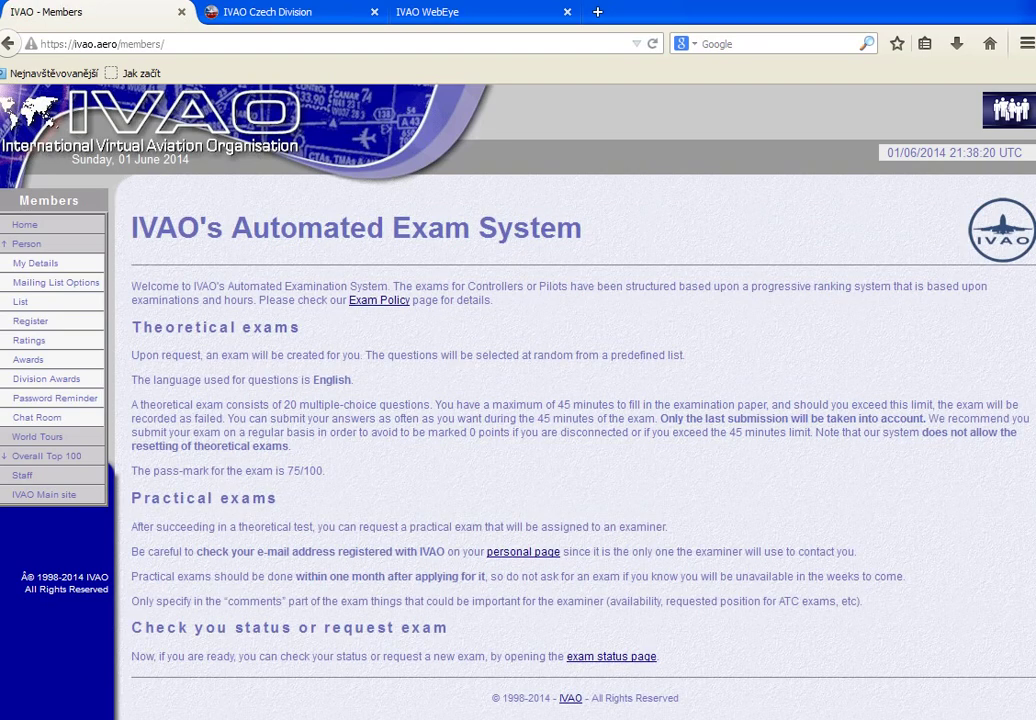
{"action": "left_click", "coordinate": [611, 656]}
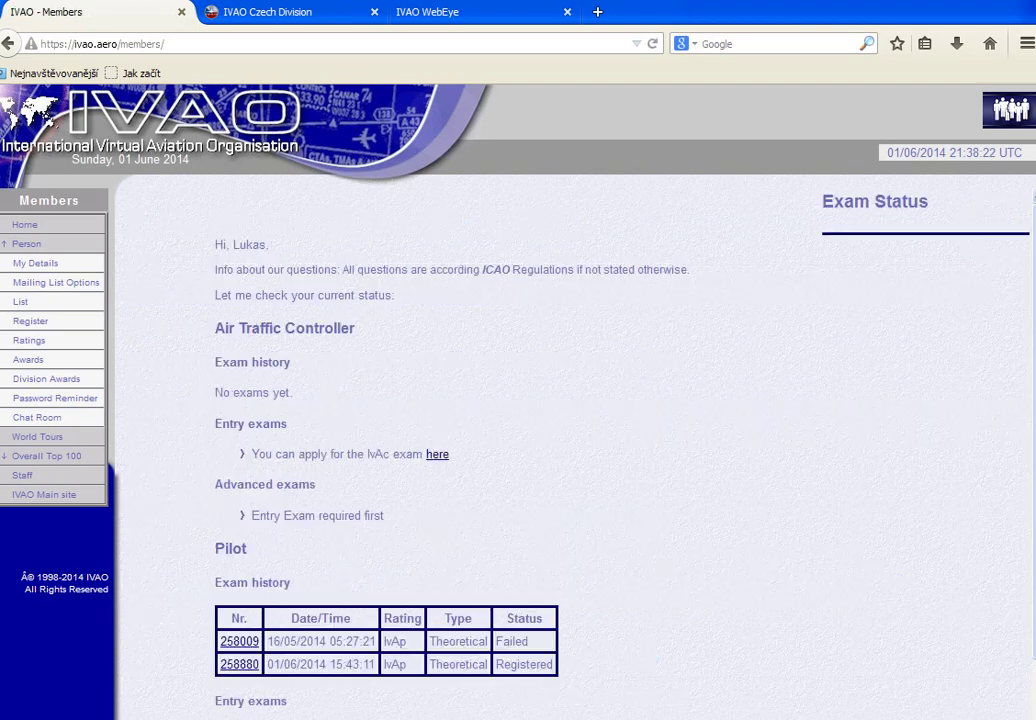
{"action": "scroll", "coordinate": [575, 447], "scroll_direction": "down", "scroll_amount": 2}
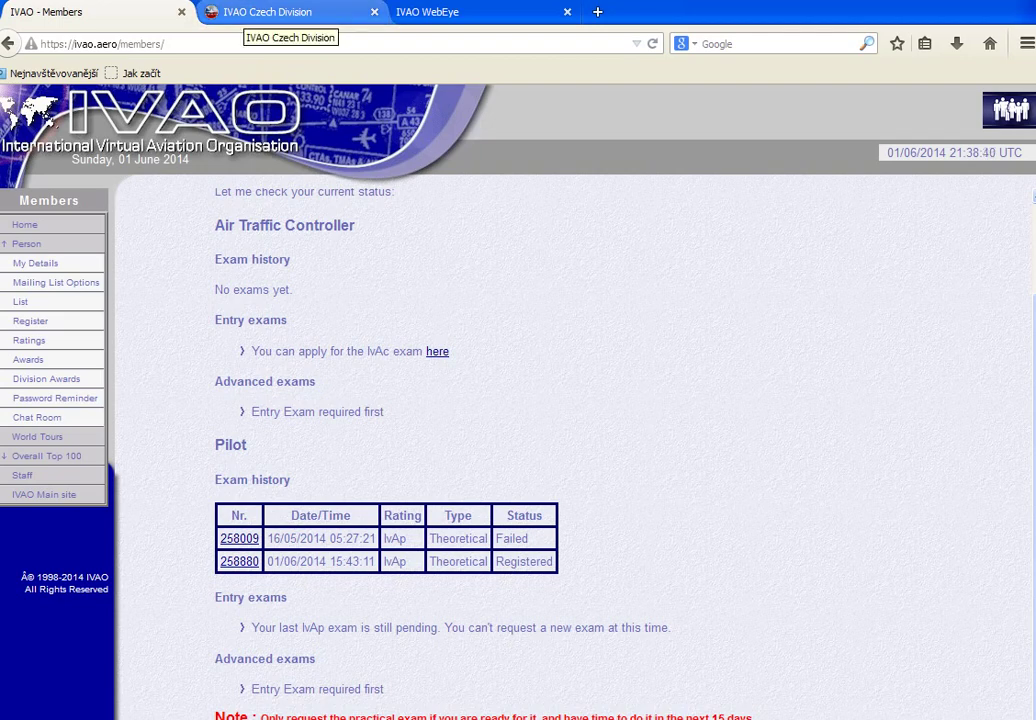
- Look through the IVAO Czech Division home page down to the online pilots and reservations sections
{"action": "left_click", "coordinate": [265, 12]}
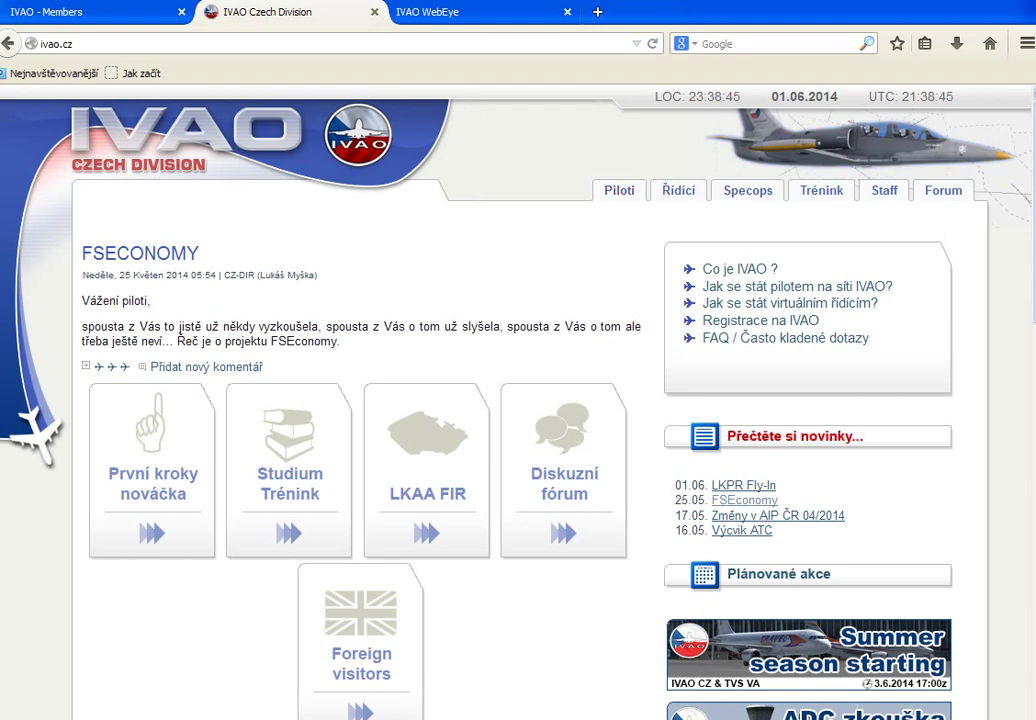
{"action": "scroll", "coordinate": [518, 400], "scroll_direction": "down", "scroll_amount": 5}
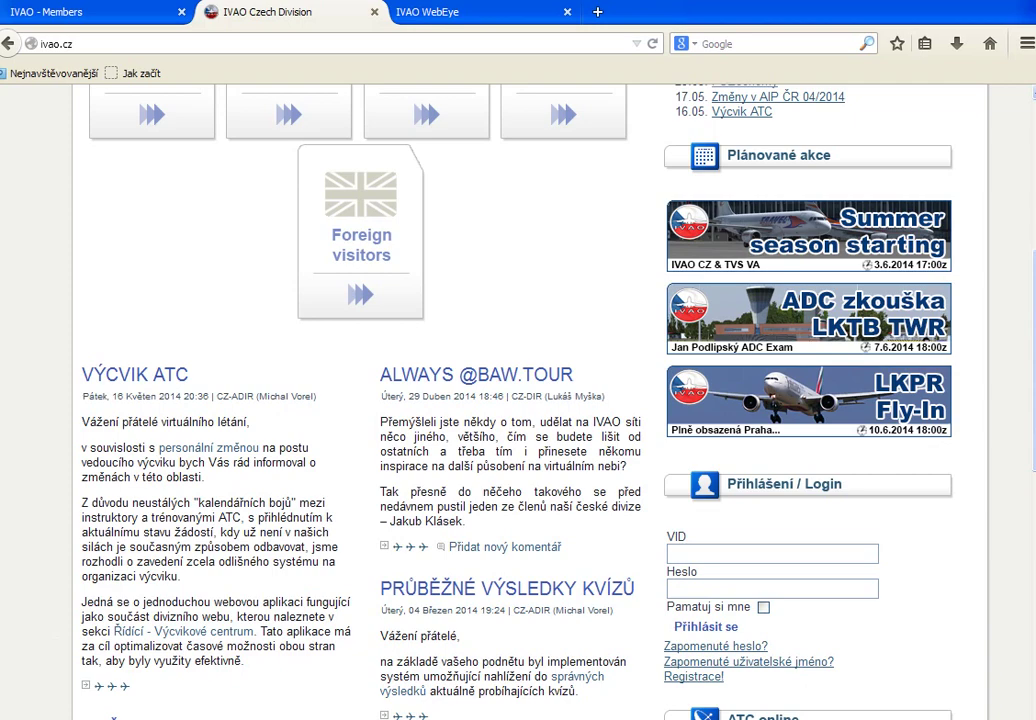
{"action": "scroll", "coordinate": [518, 400], "scroll_direction": "down", "scroll_amount": 5}
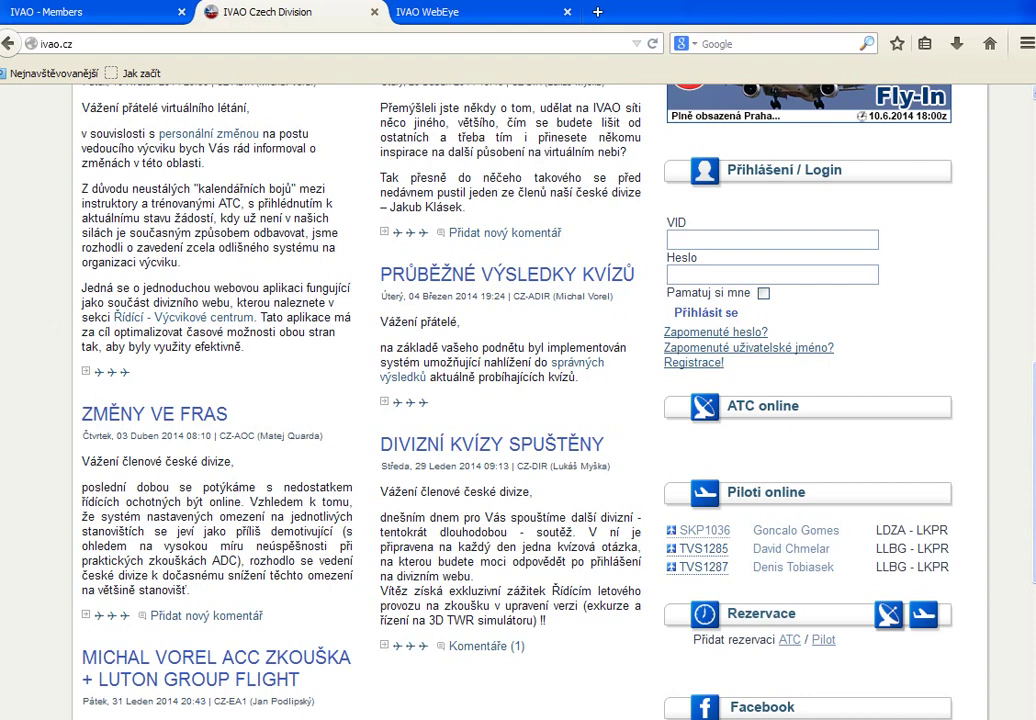
- View flight SKP1036 on the WebEye map, close its page and return to the Czech Division page
{"action": "left_click", "coordinate": [704, 530]}
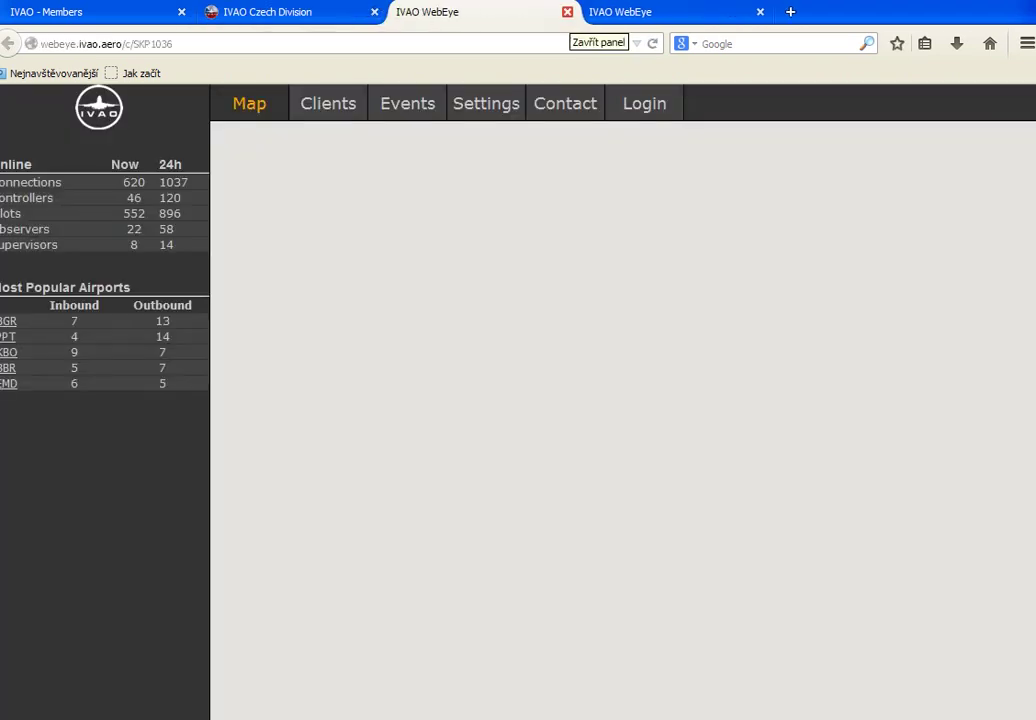
{"action": "left_click", "coordinate": [290, 12]}
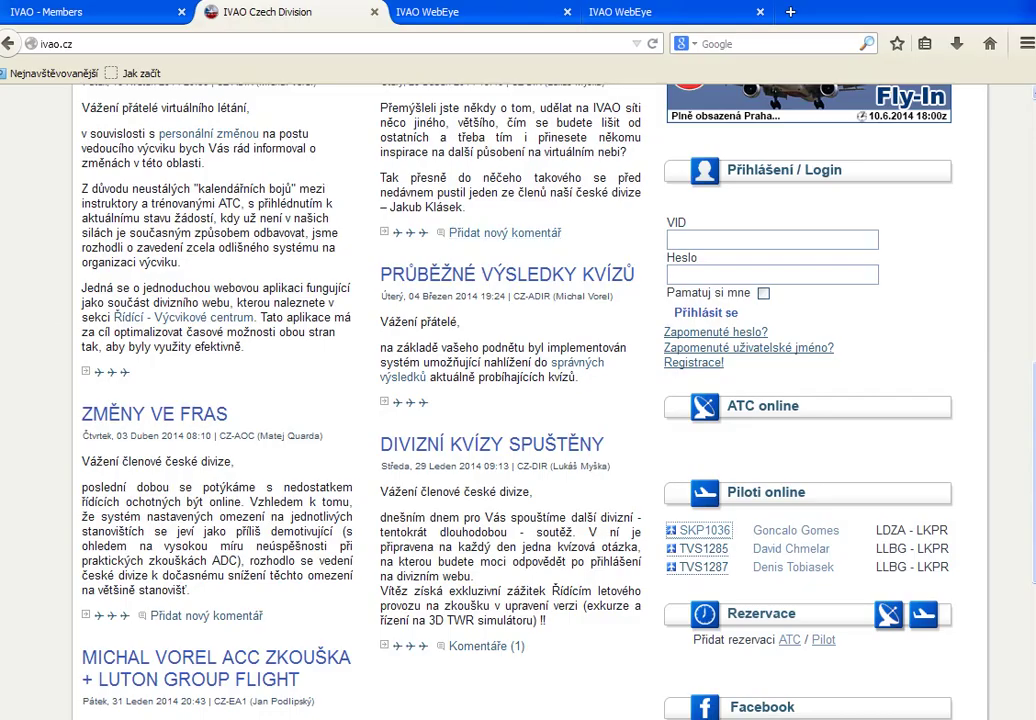
{"action": "left_click", "coordinate": [430, 12]}
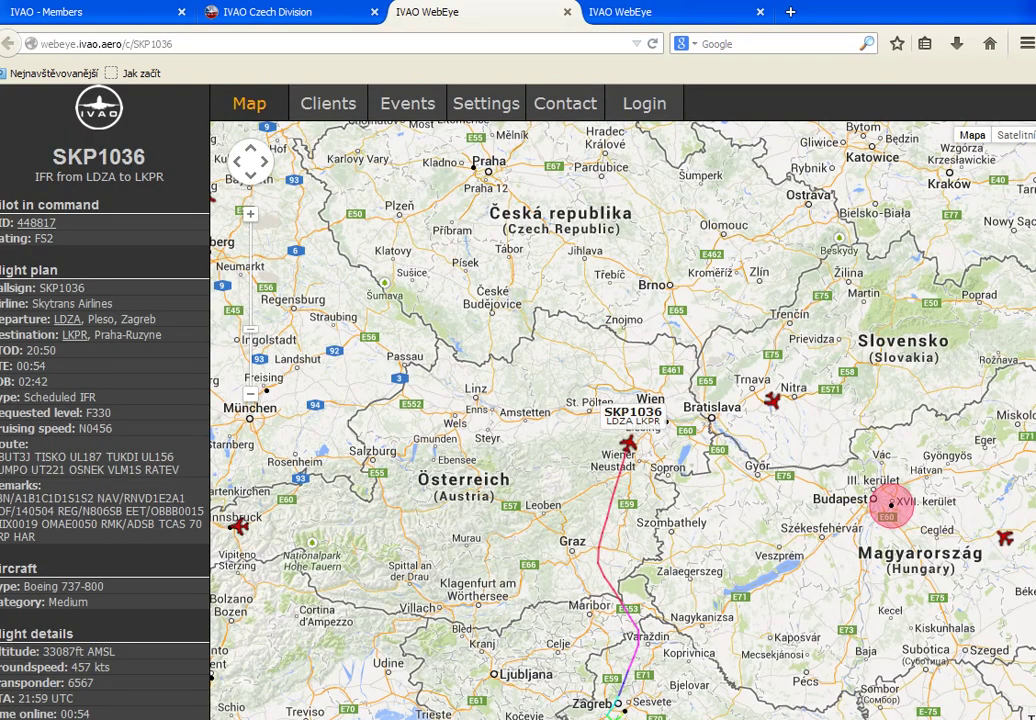
{"action": "key", "text": "ctrl+w"}
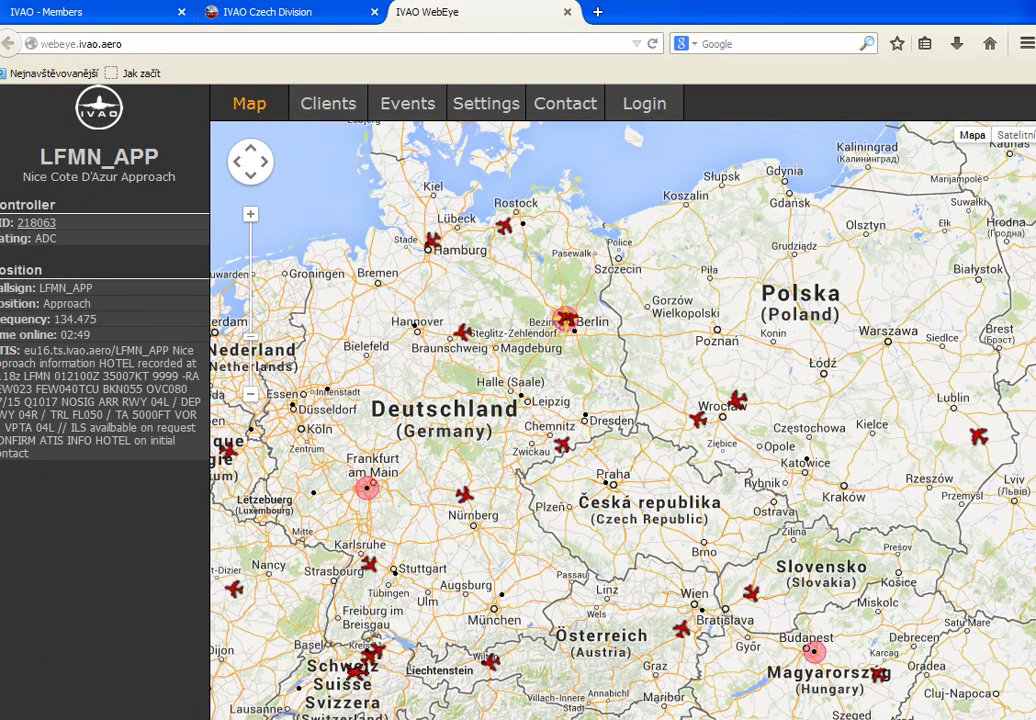
{"action": "key", "text": "ctrl+shift+Tab"}
- Check the pilot and general information of SKP1036's pilot, and go back to the Czech Division home page
{"action": "left_click", "coordinate": [795, 530]}
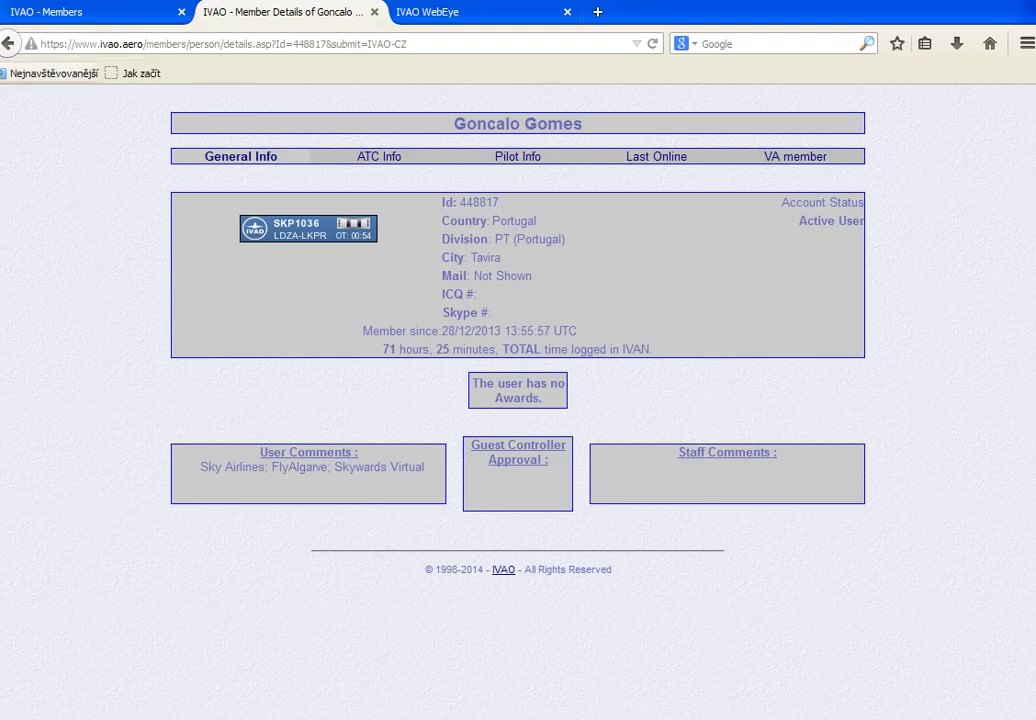
{"action": "left_click", "coordinate": [517, 156]}
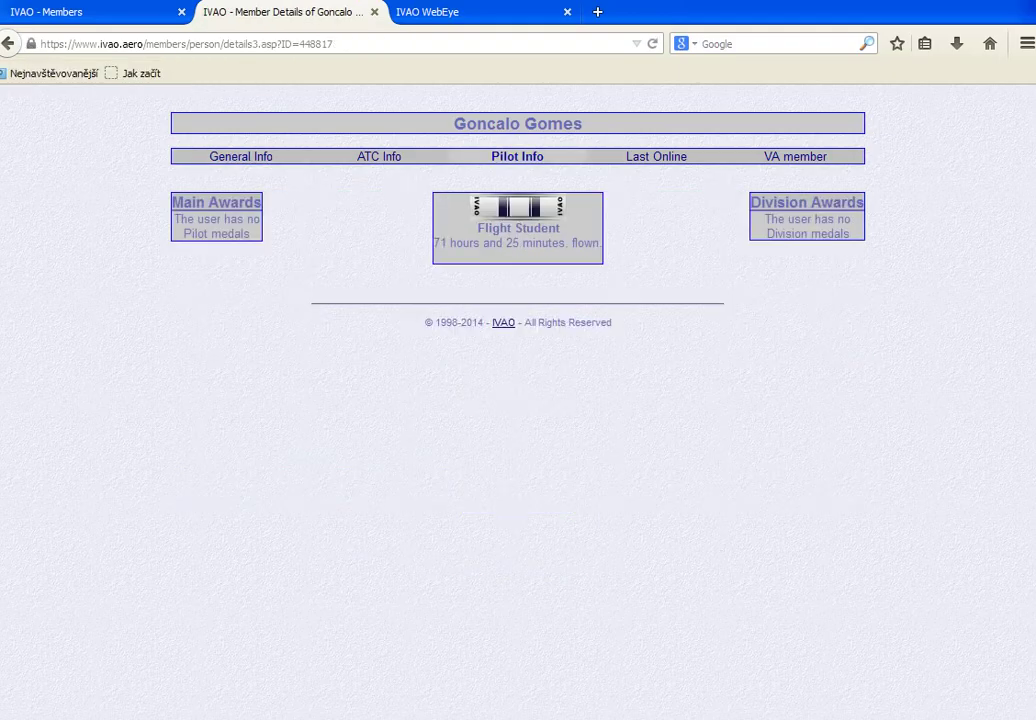
{"action": "left_click", "coordinate": [240, 156]}
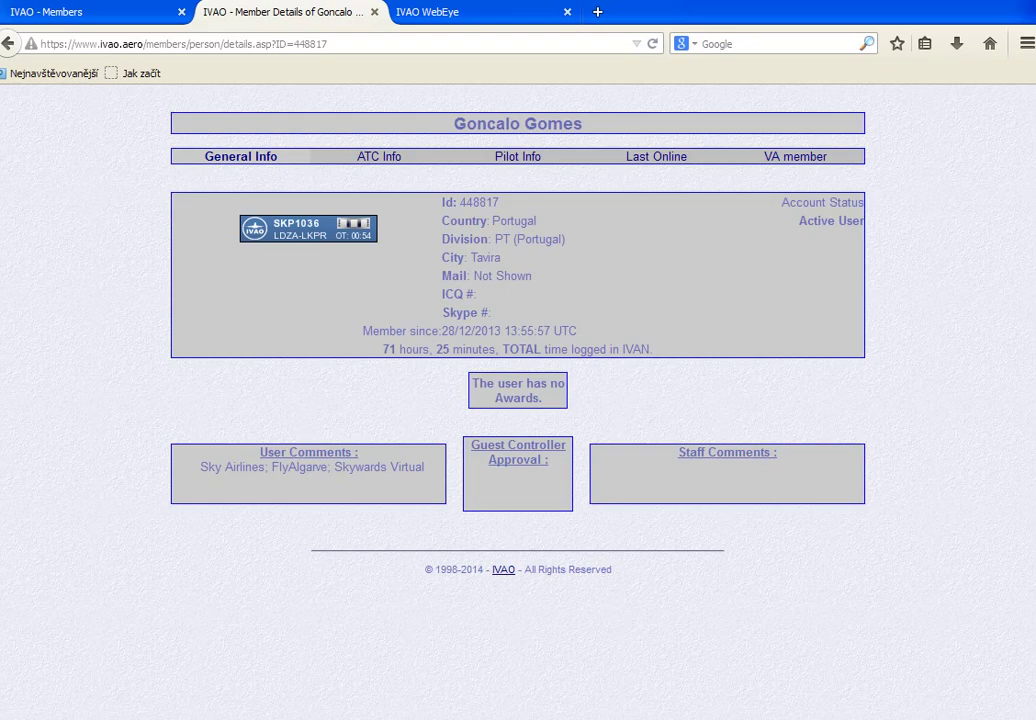
{"action": "key", "text": "alt+Left"}
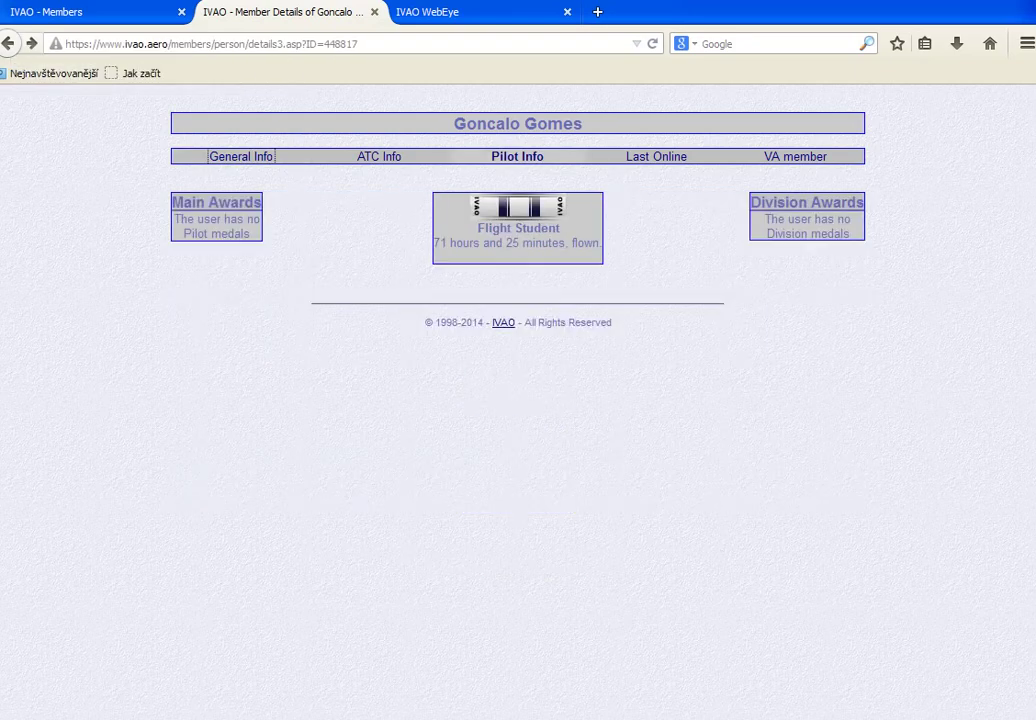
{"action": "key", "text": "alt+Left"}
{"action": "key", "text": "alt+Left"}
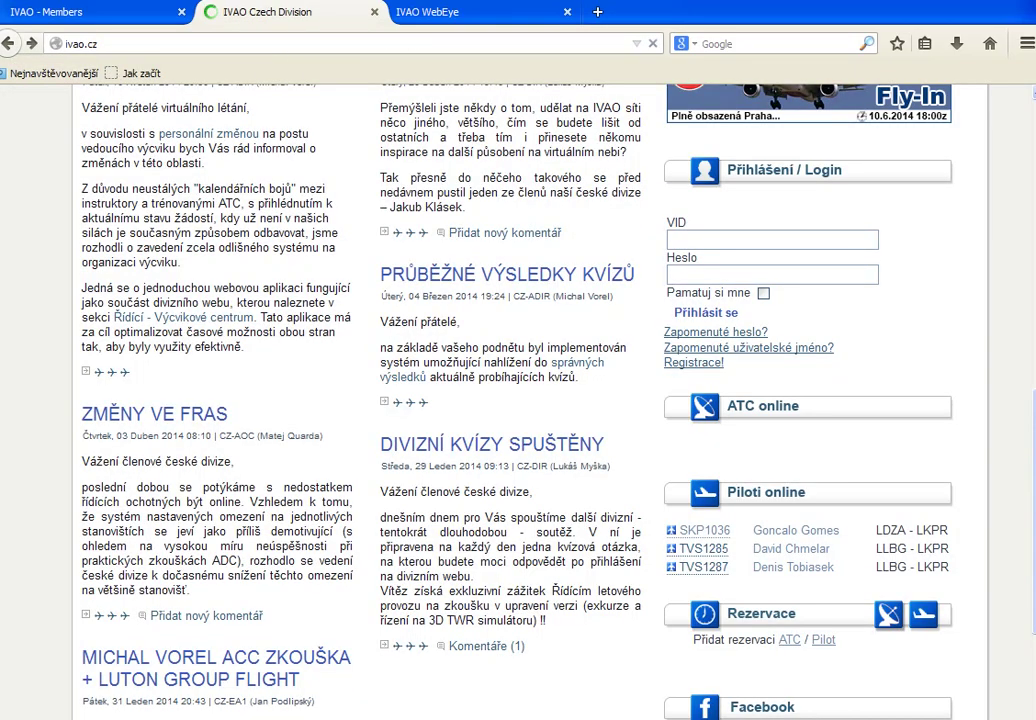
- Open the downloads (Stáhněte si) page in the Czech Division's pilots section
{"action": "mouse_move", "coordinate": [703, 547]}
{"action": "scroll", "coordinate": [780, 492], "scroll_direction": "down", "scroll_amount": 4}
{"action": "scroll", "coordinate": [780, 492], "scroll_direction": "up", "scroll_amount": 10}
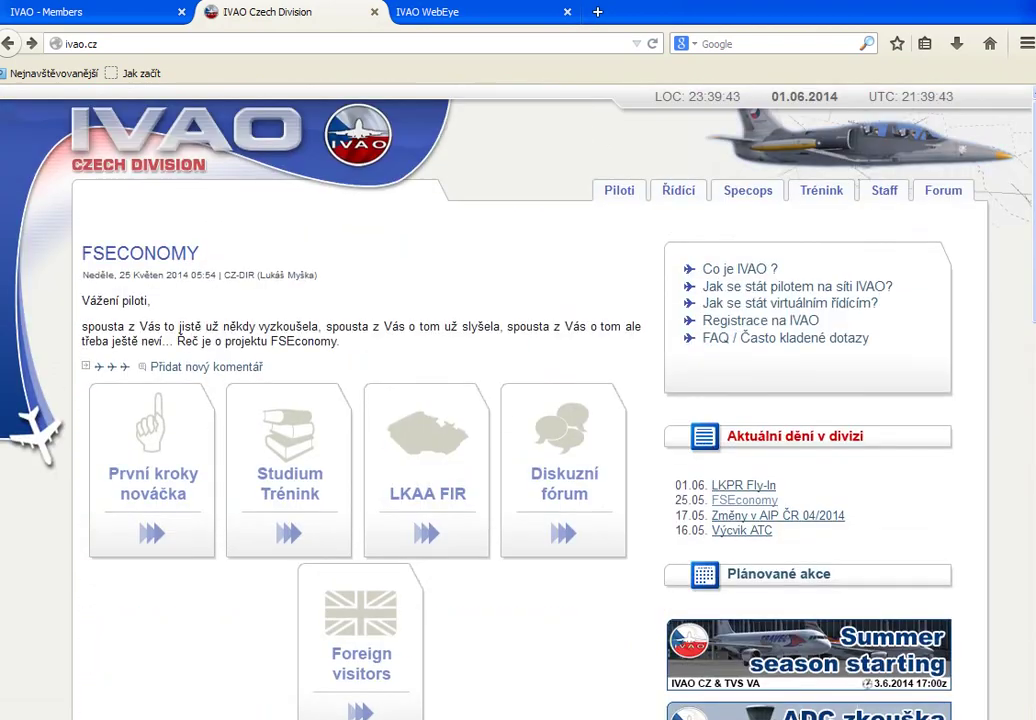
{"action": "left_click", "coordinate": [619, 190]}
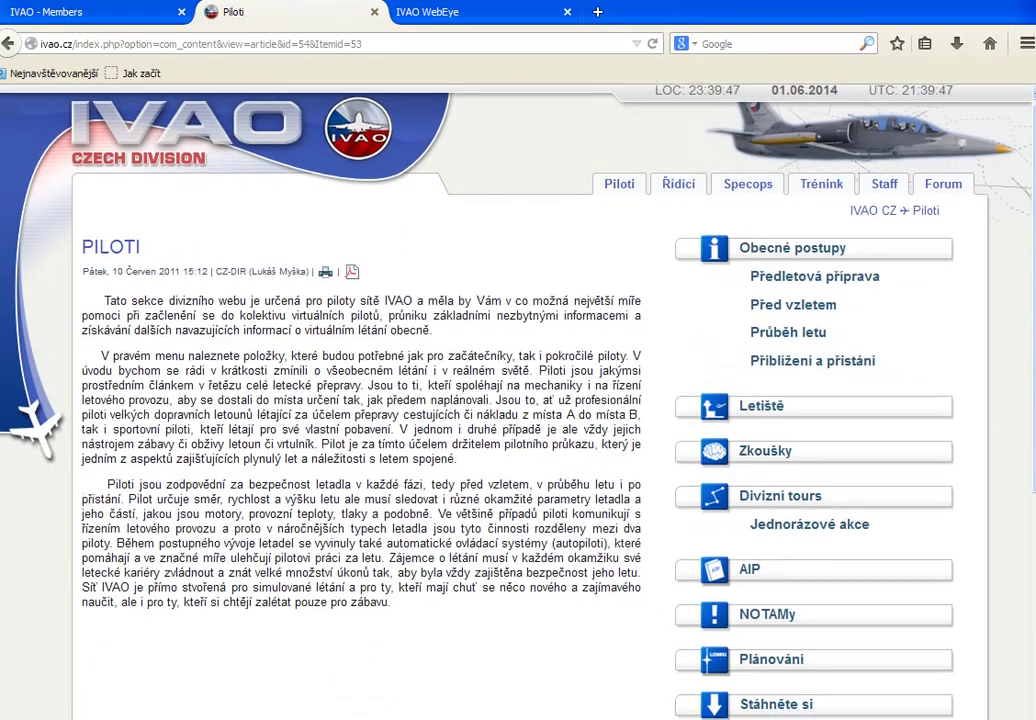
{"action": "scroll", "coordinate": [518, 400], "scroll_direction": "down", "scroll_amount": 4}
{"action": "left_click", "coordinate": [776, 501]}
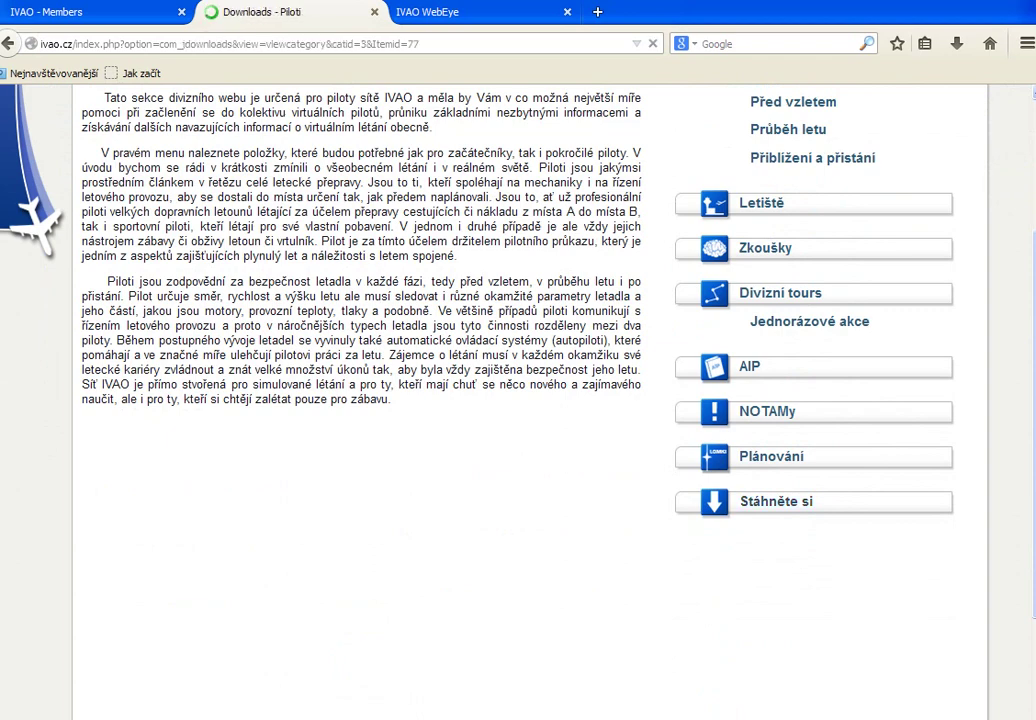
- Look through the pilot downloads list for the IvAp, X-IvAp and scenery files
{"action": "scroll", "coordinate": [518, 400], "scroll_direction": "down", "scroll_amount": 6}
{"action": "scroll", "coordinate": [518, 400], "scroll_direction": "up", "scroll_amount": 2}
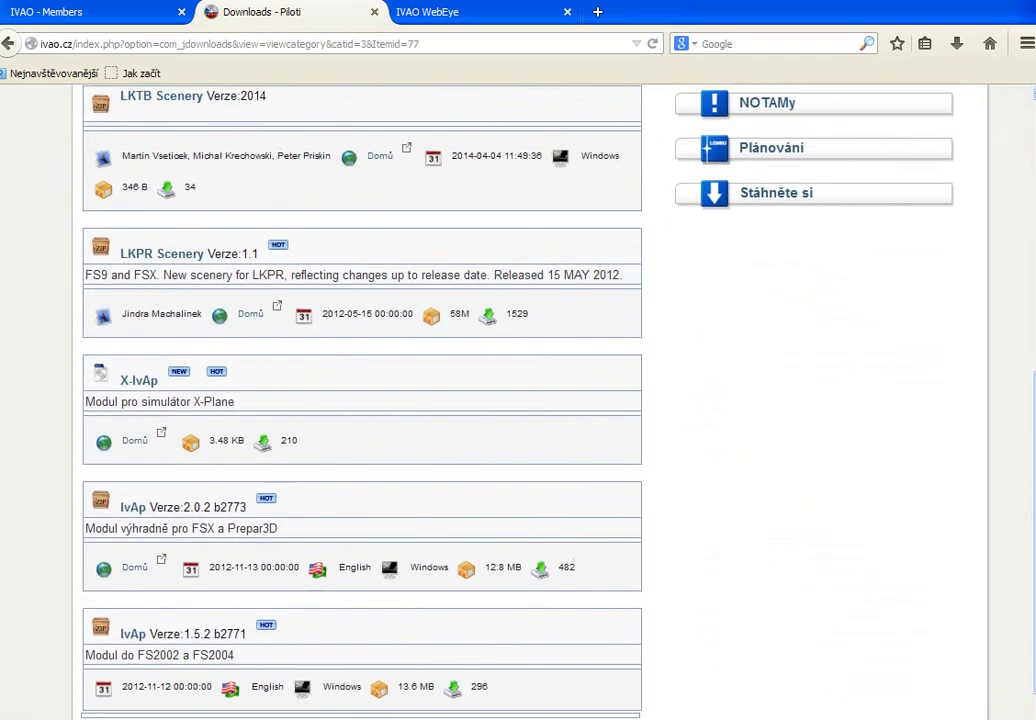
{"action": "scroll", "coordinate": [518, 400], "scroll_direction": "up", "scroll_amount": 1}
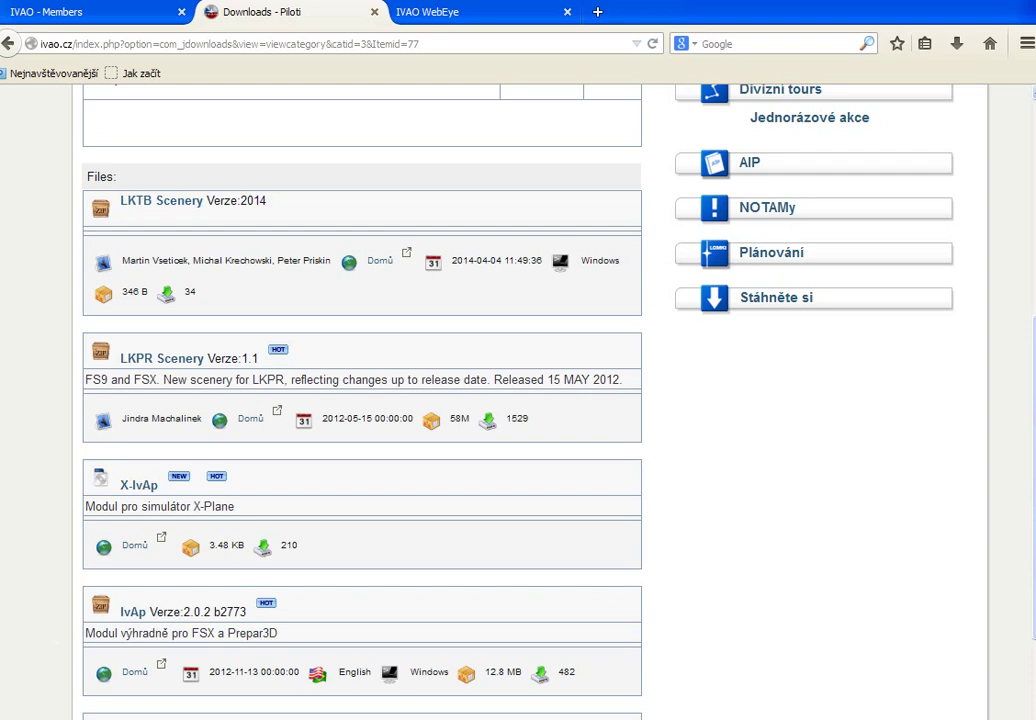
{"action": "scroll", "coordinate": [518, 400], "scroll_direction": "down", "scroll_amount": 4}
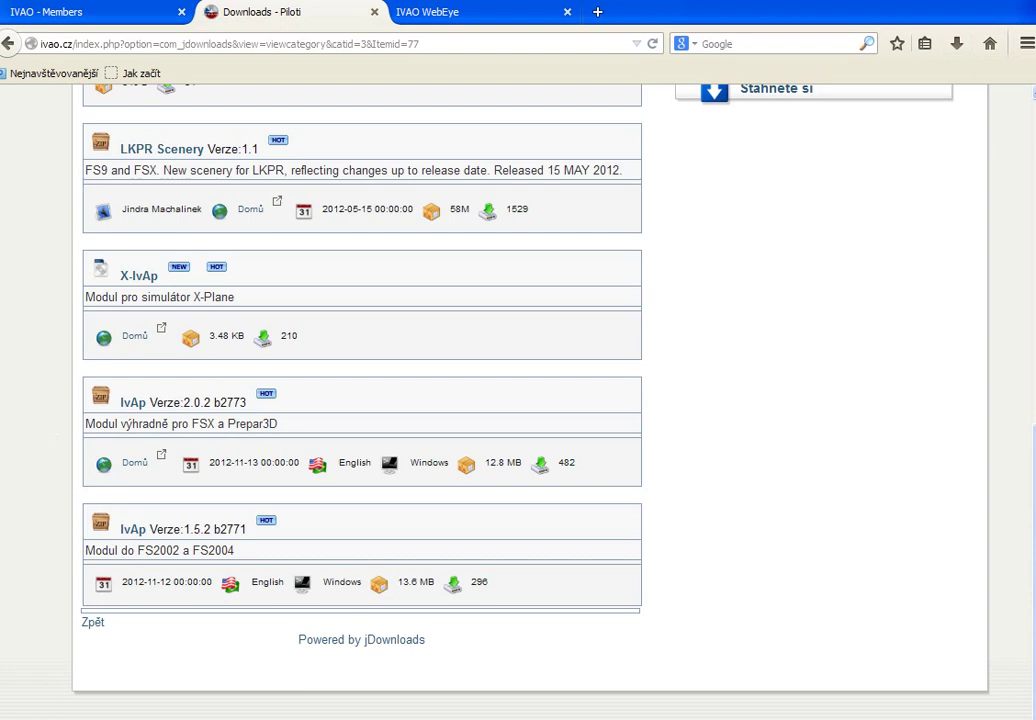
{"action": "scroll", "coordinate": [420, 400], "scroll_direction": "up", "scroll_amount": 10}
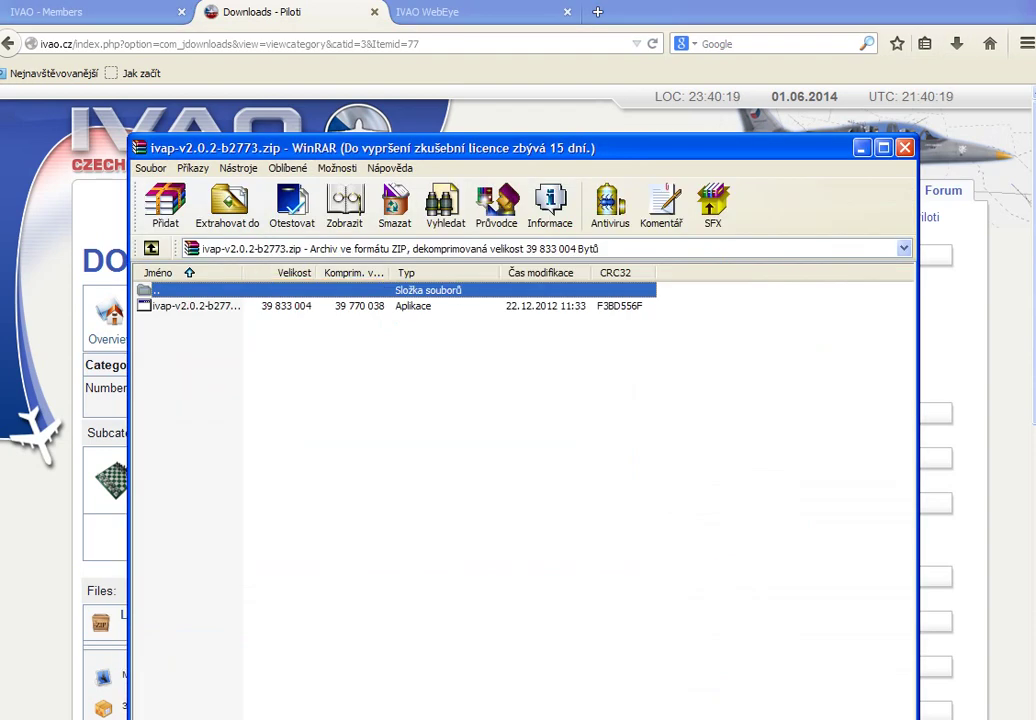
- Launch the IvAp v2.0.2 installer from the ZIP archive and accept its license agreement
{"action": "double_click", "coordinate": [196, 305]}
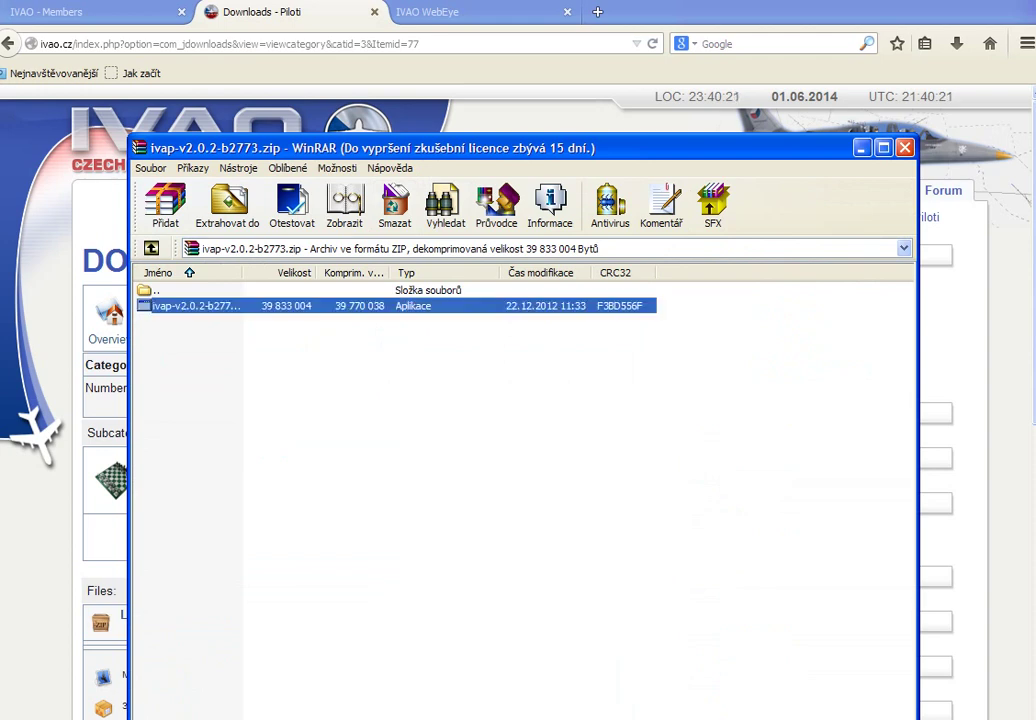
{"action": "left_click", "coordinate": [568, 386]}
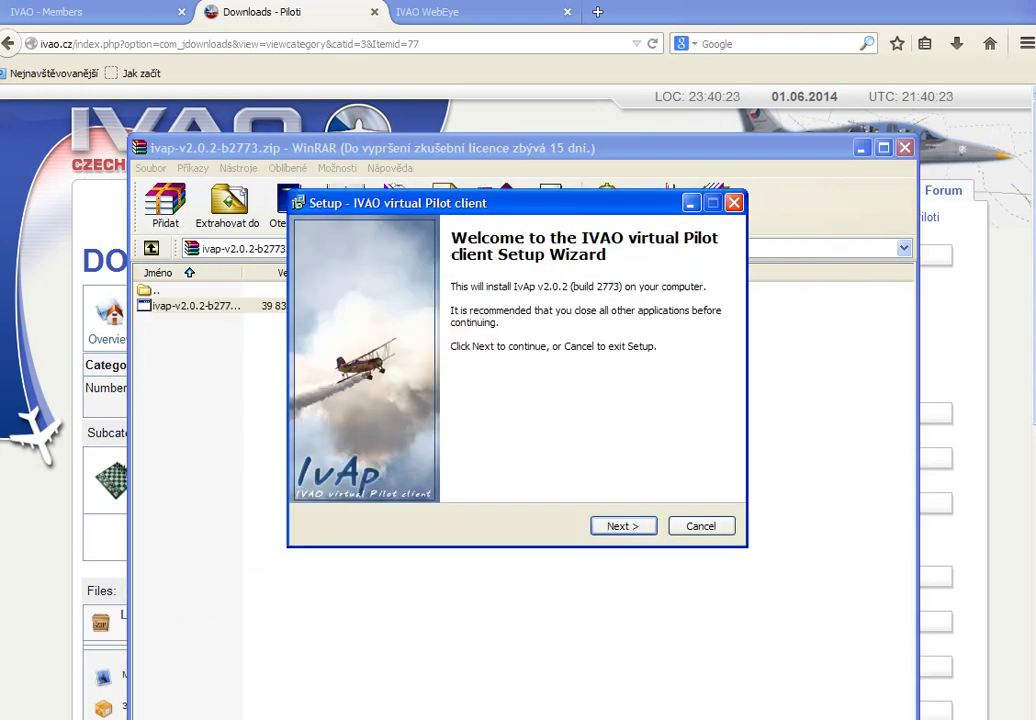
{"action": "left_click", "coordinate": [622, 525]}
{"action": "left_click", "coordinate": [332, 469]}
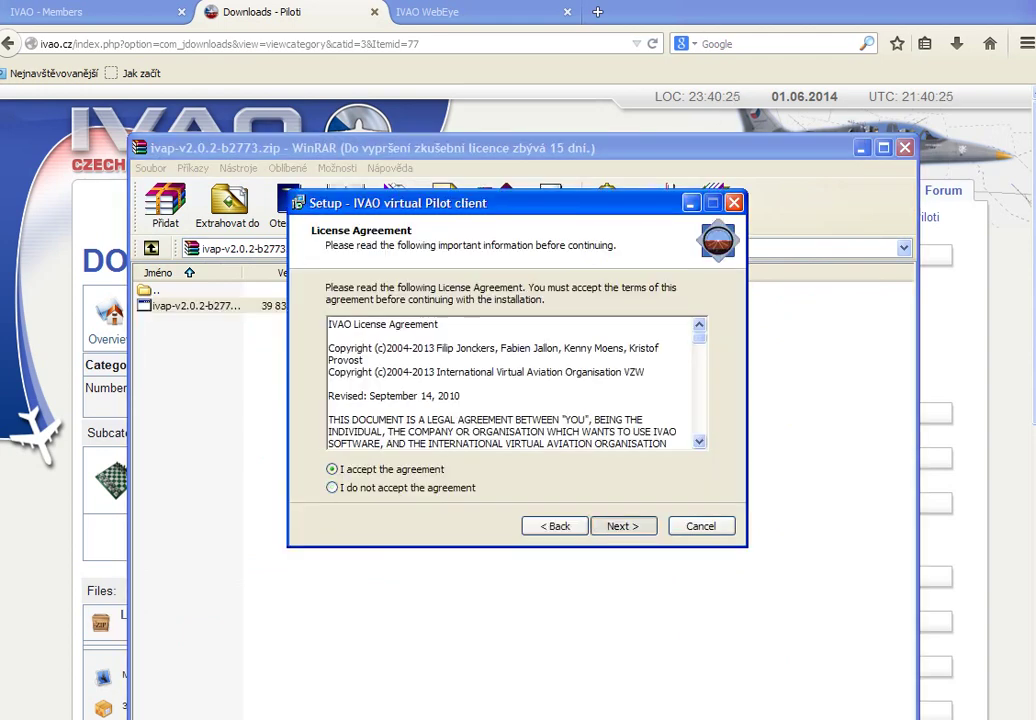
- Continue the IvAp setup with the Single PC configuration and Flight Simulator X as the simulator
{"action": "key", "text": "Return"}
{"action": "key", "text": "Return"}
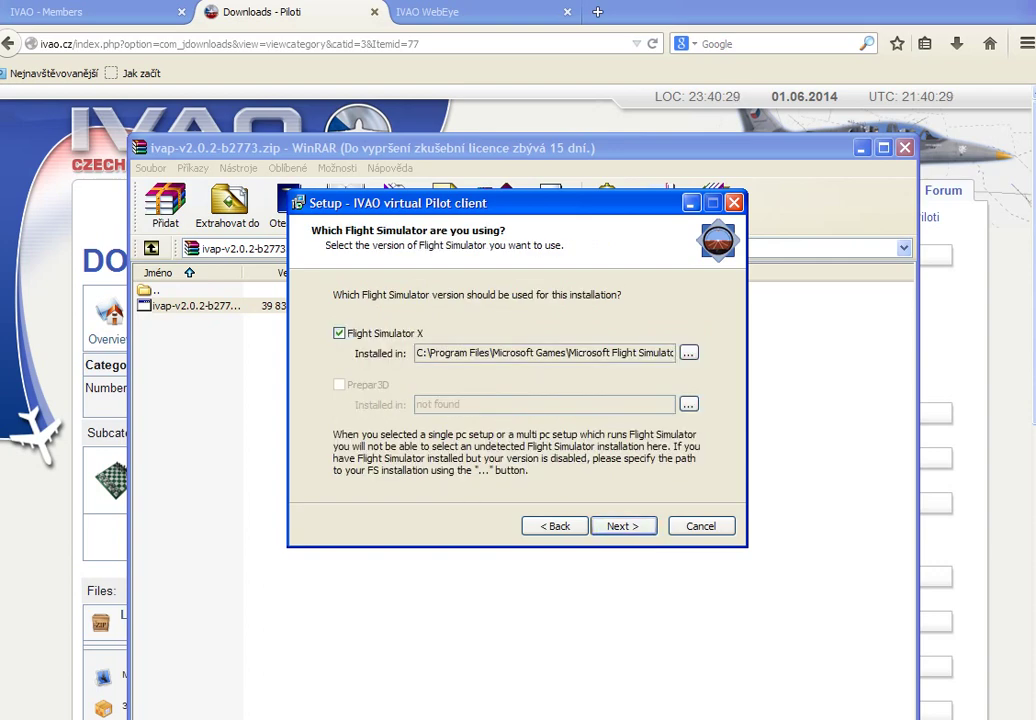
{"action": "key", "text": "Return"}
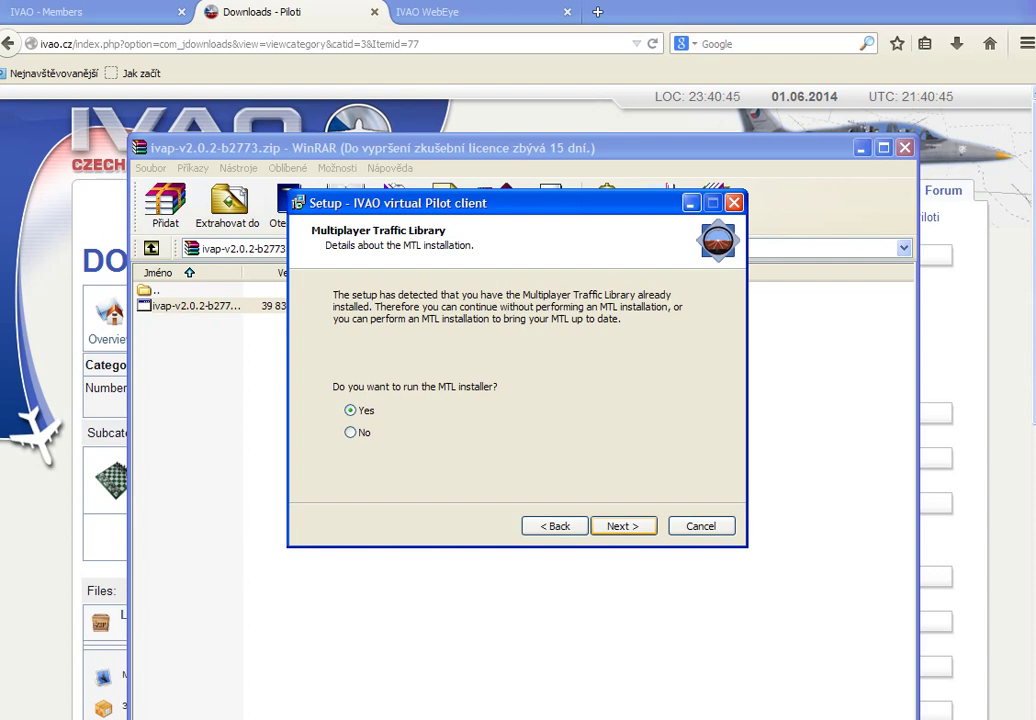
- Choose to run the MTL installer and set the flight simulator usage to window mode only
{"action": "key", "text": "Return"}
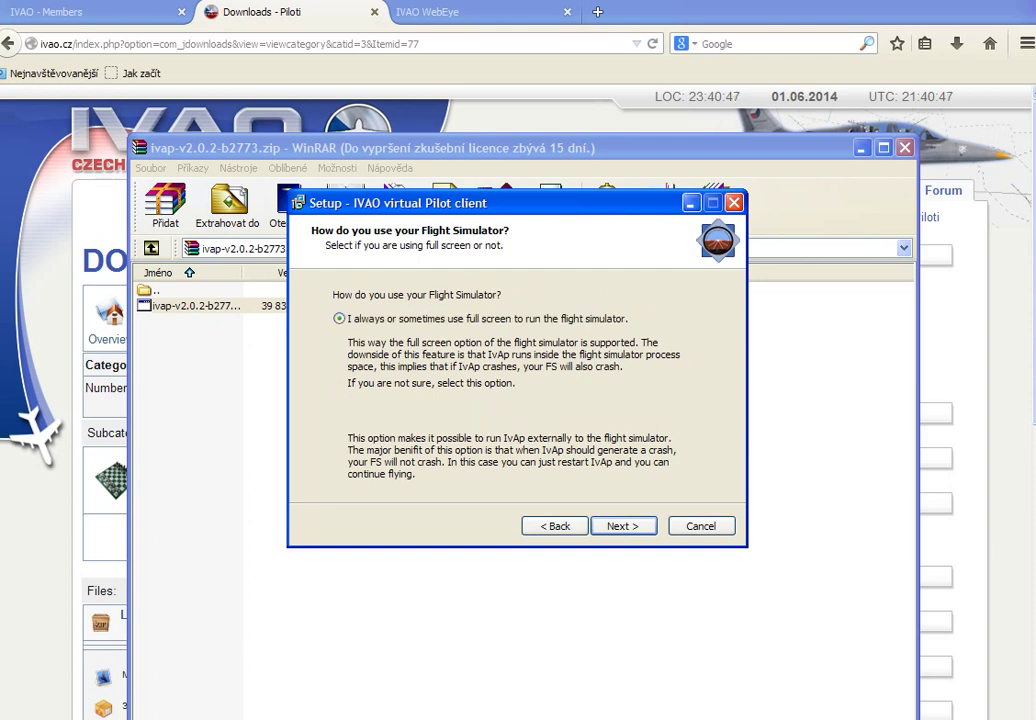
{"action": "key", "text": "Down"}
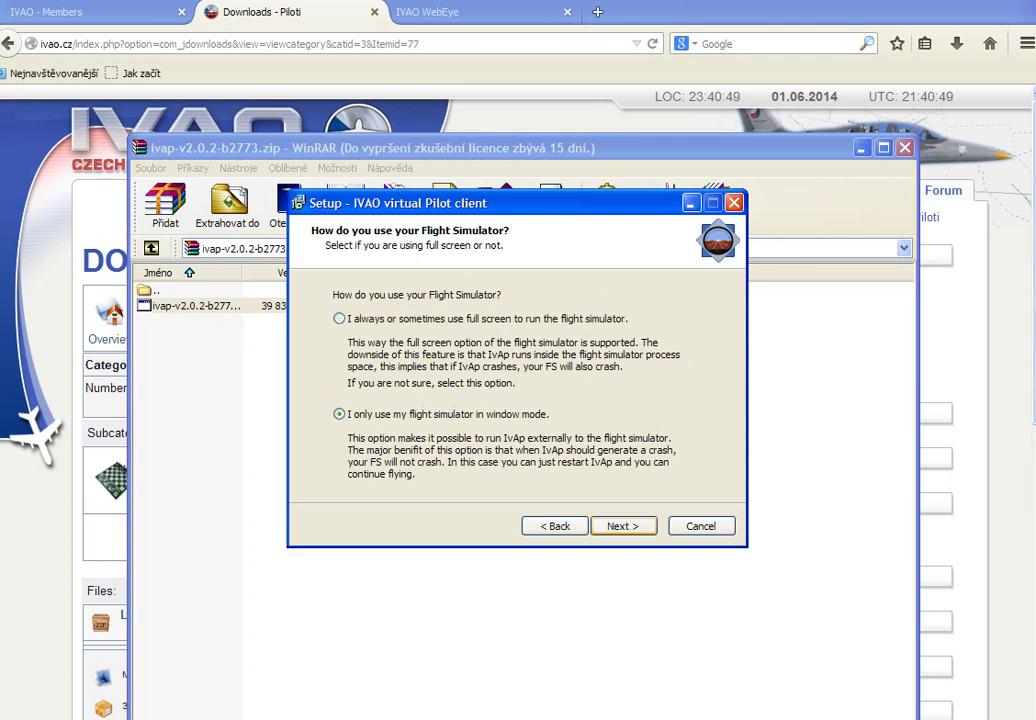
{"action": "key", "text": "Return"}
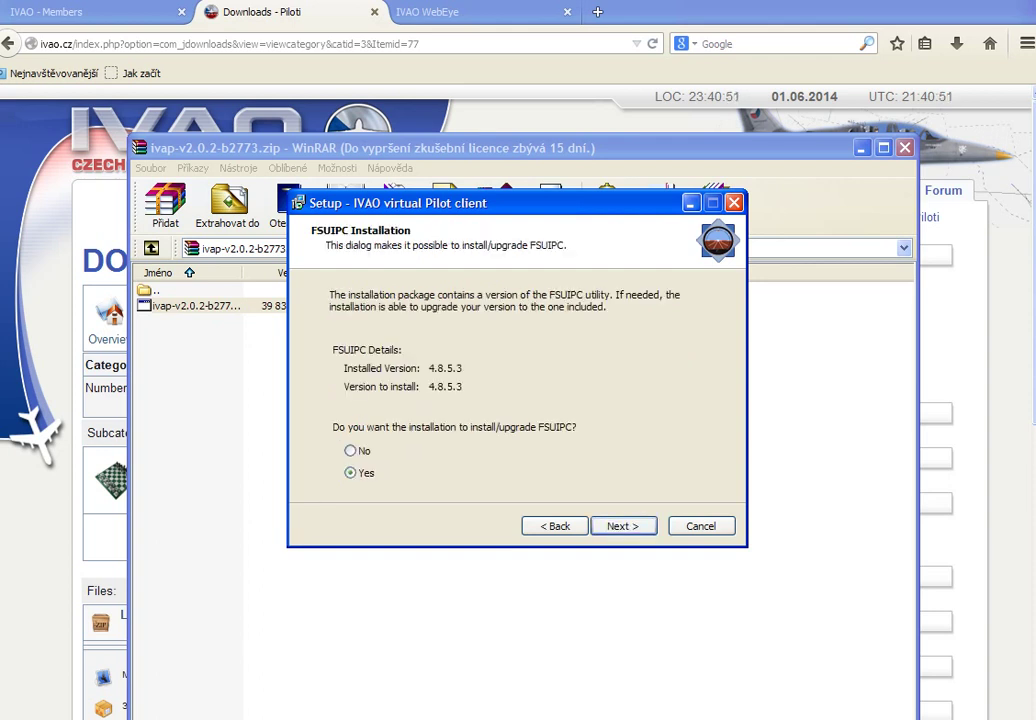
- Choose to install FSUIPC and accept the default destination C:\Program Files\IVAO\IvAp v2 and Start Menu folder
{"action": "key", "text": "Return"}
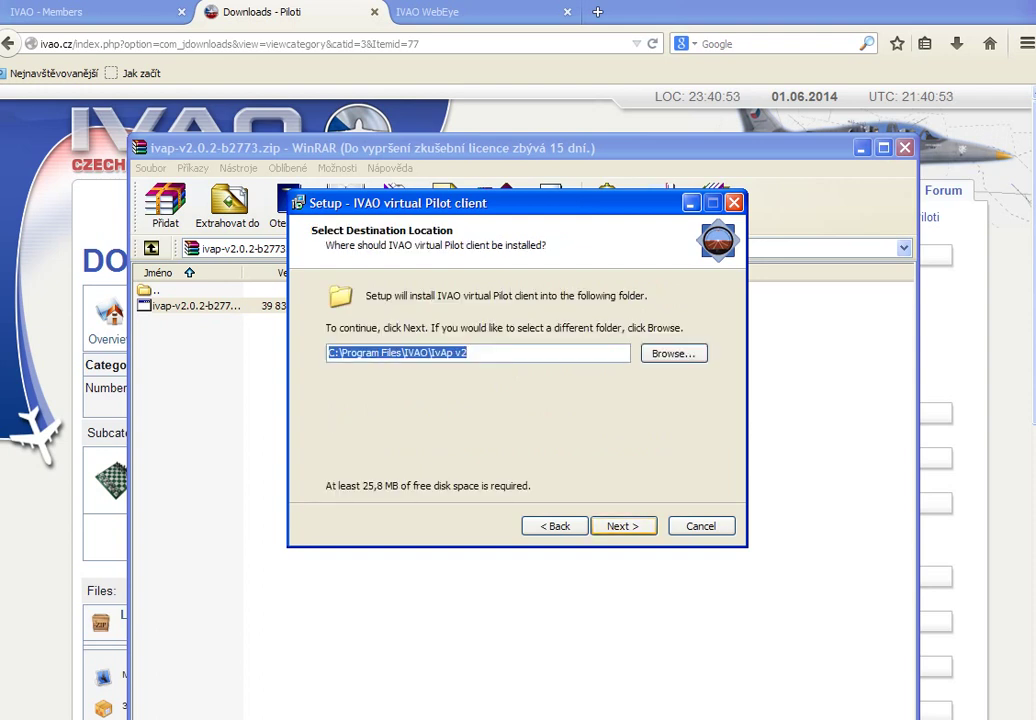
{"action": "key", "text": "Return"}
{"action": "key", "text": "Return"}
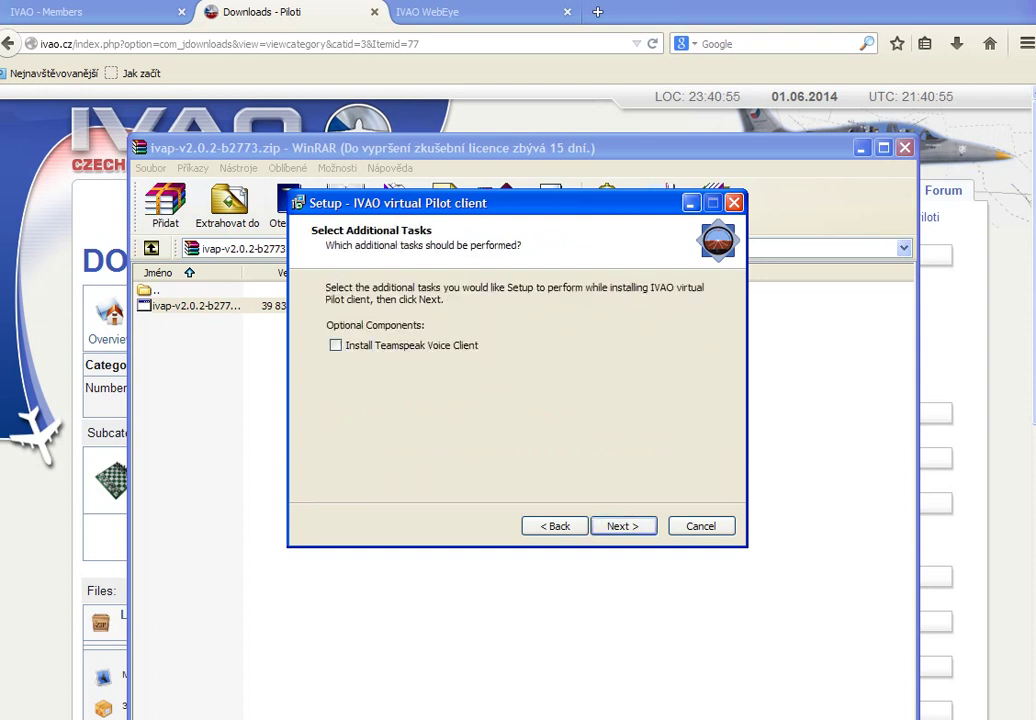
- Leave the optional Teamspeak Voice Client unselected and start the IvAp installation
{"action": "key", "text": "space"}
{"action": "key", "text": "space"}
{"action": "key", "text": "Return"}
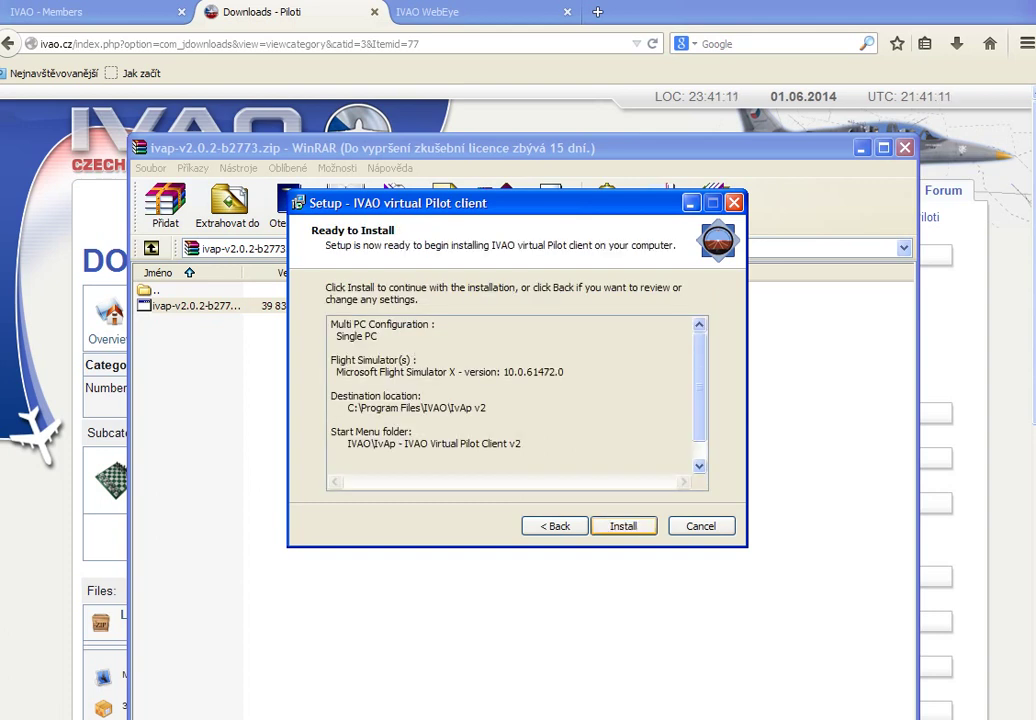
{"action": "key", "text": "Return"}
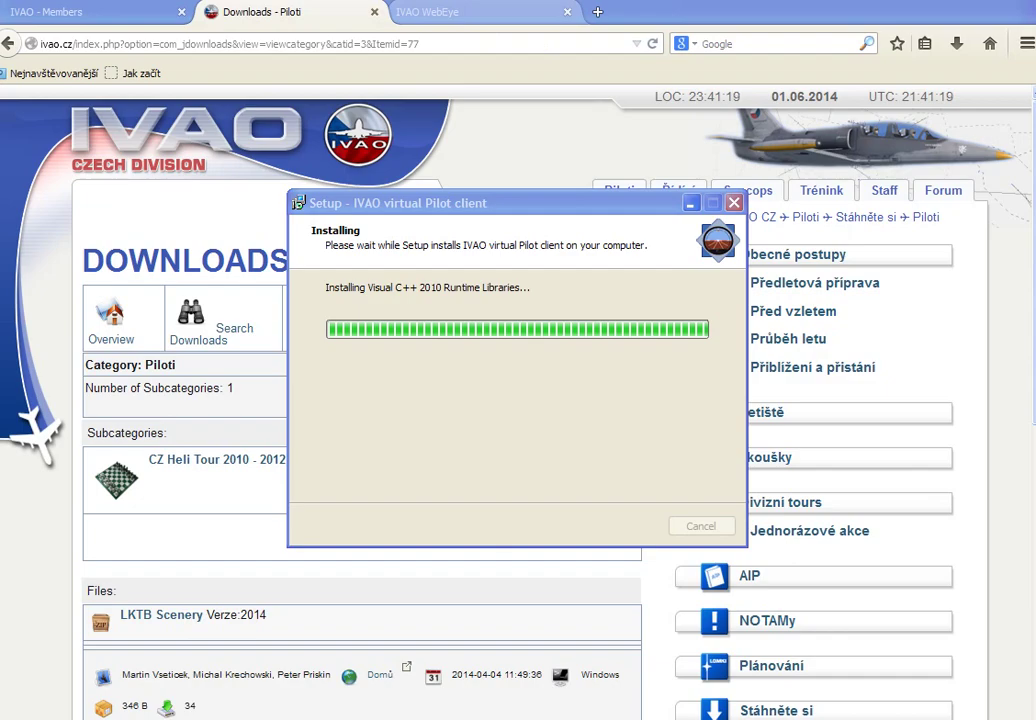
- Switch to the WebEye map and show the details of the Tegel Tower controller (EDDT_TWR) at Berlin
{"action": "left_click", "coordinate": [460, 12]}
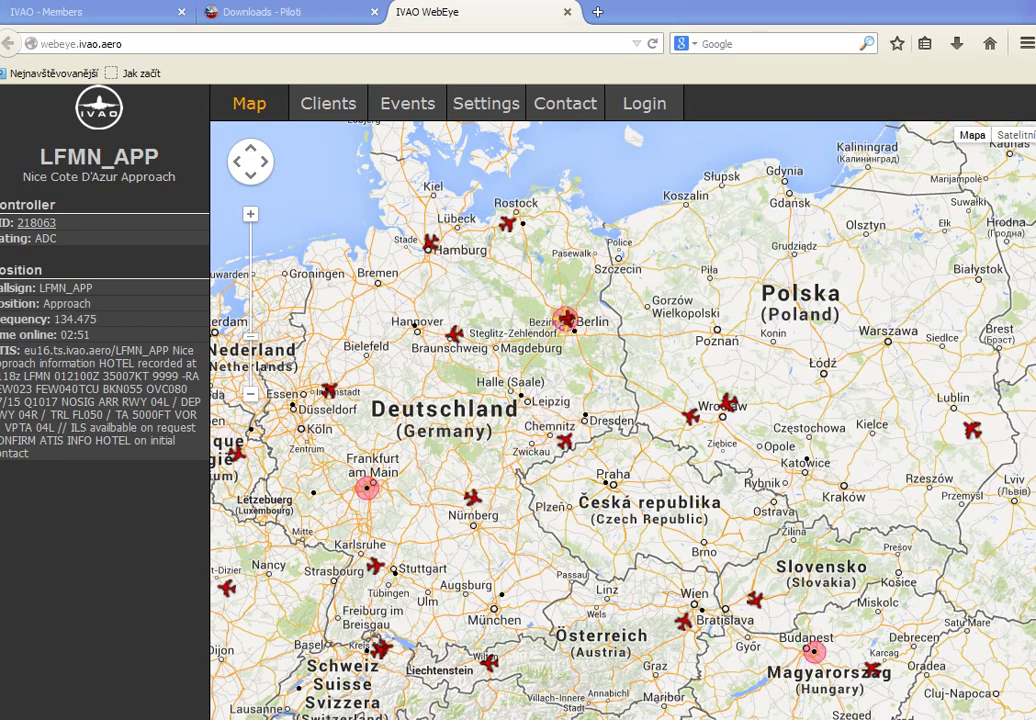
{"action": "mouse_move", "coordinate": [567, 319]}
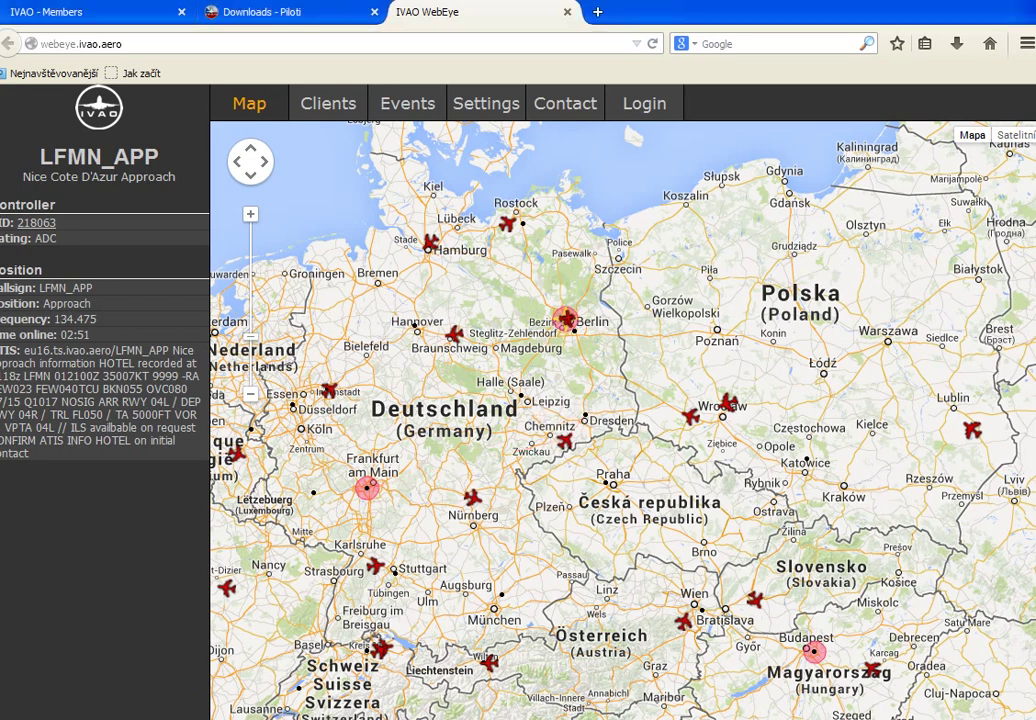
{"action": "scroll", "coordinate": [575, 345], "scroll_direction": "up", "scroll_amount": 1}
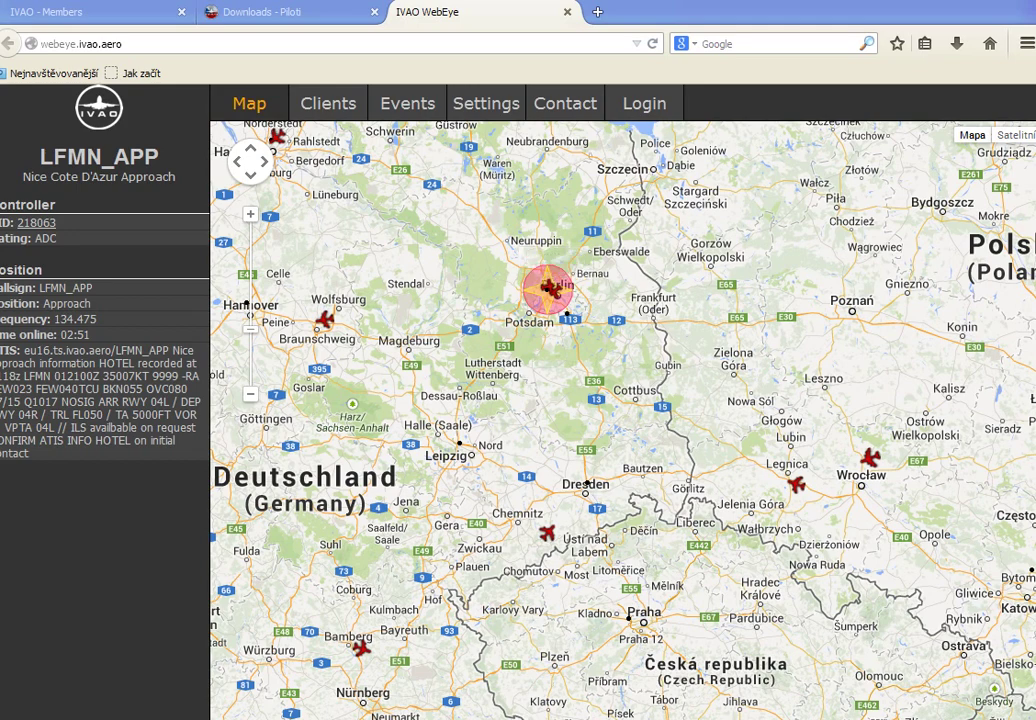
{"action": "left_click_drag", "start_coordinate": [550, 290], "coordinate": [595, 325]}
{"action": "left_click", "coordinate": [593, 323]}
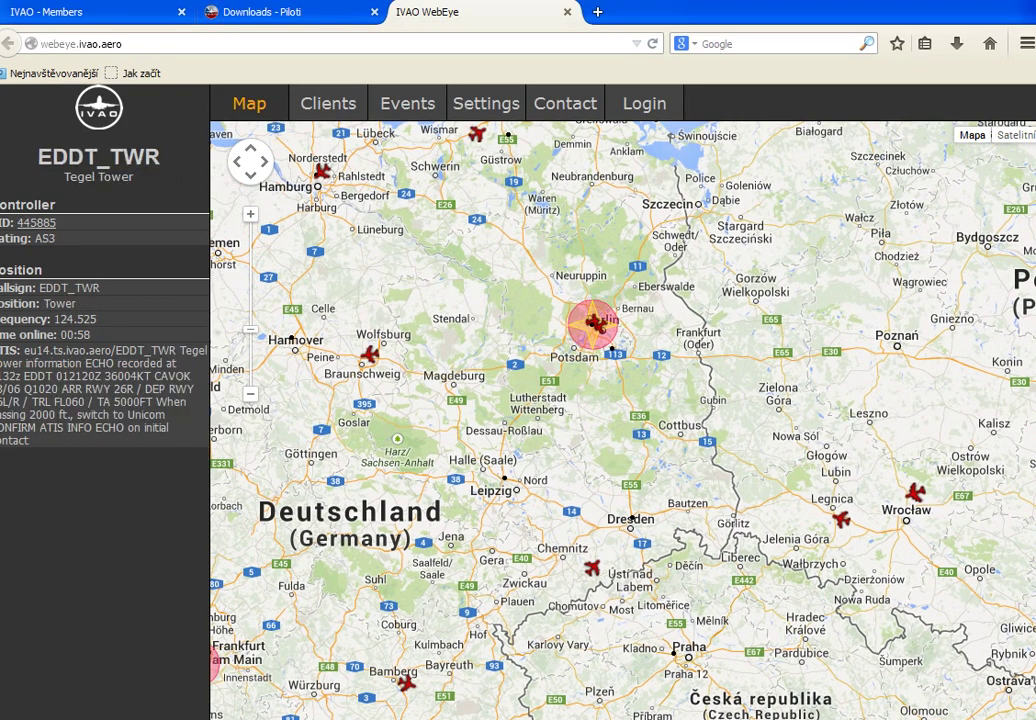
- Show the details of the Nice Cote D'Azur Approach controller (LFMN_APP) on the map
{"action": "scroll", "coordinate": [583, 405], "scroll_direction": "down", "scroll_amount": 1}
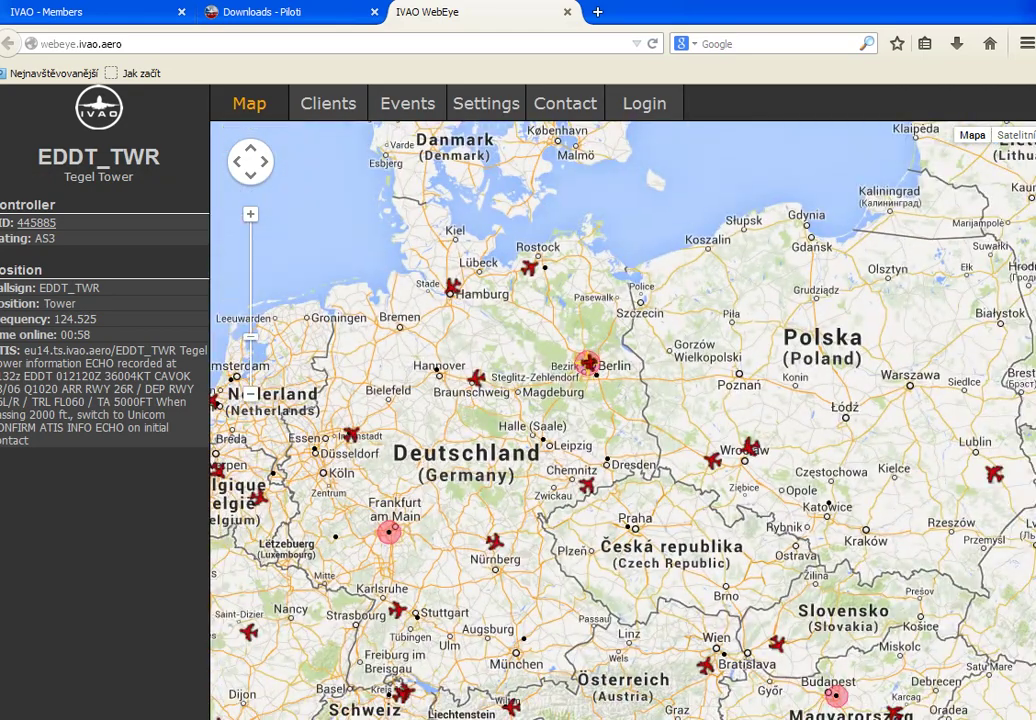
{"action": "left_click_drag", "start_coordinate": [500, 560], "coordinate": [681, 203]}
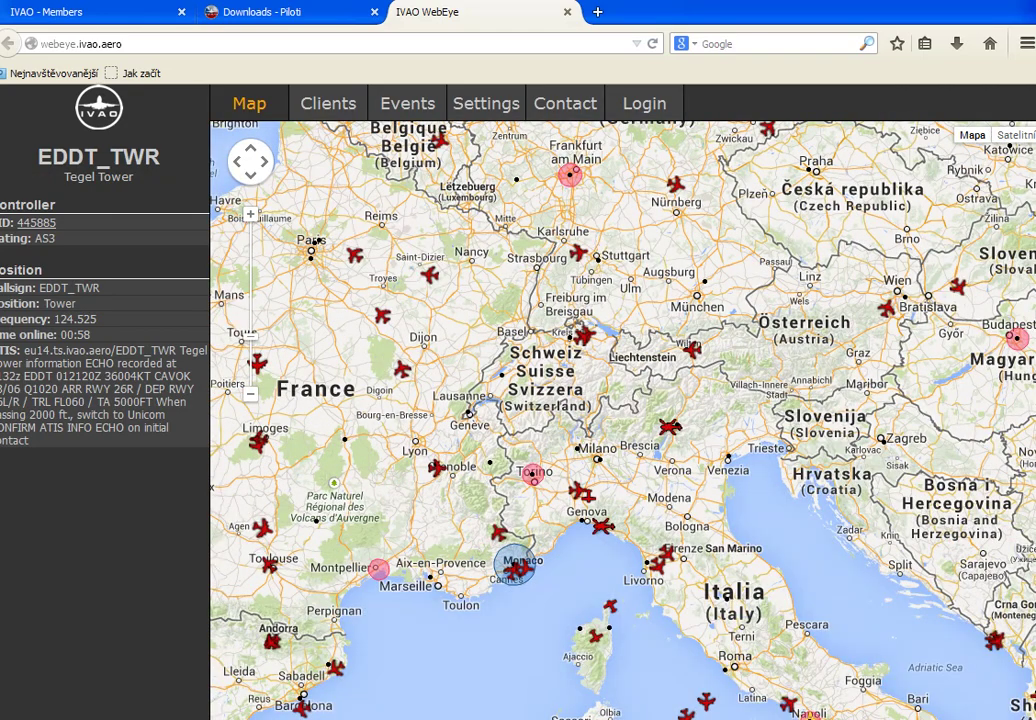
{"action": "left_click", "coordinate": [514, 565]}
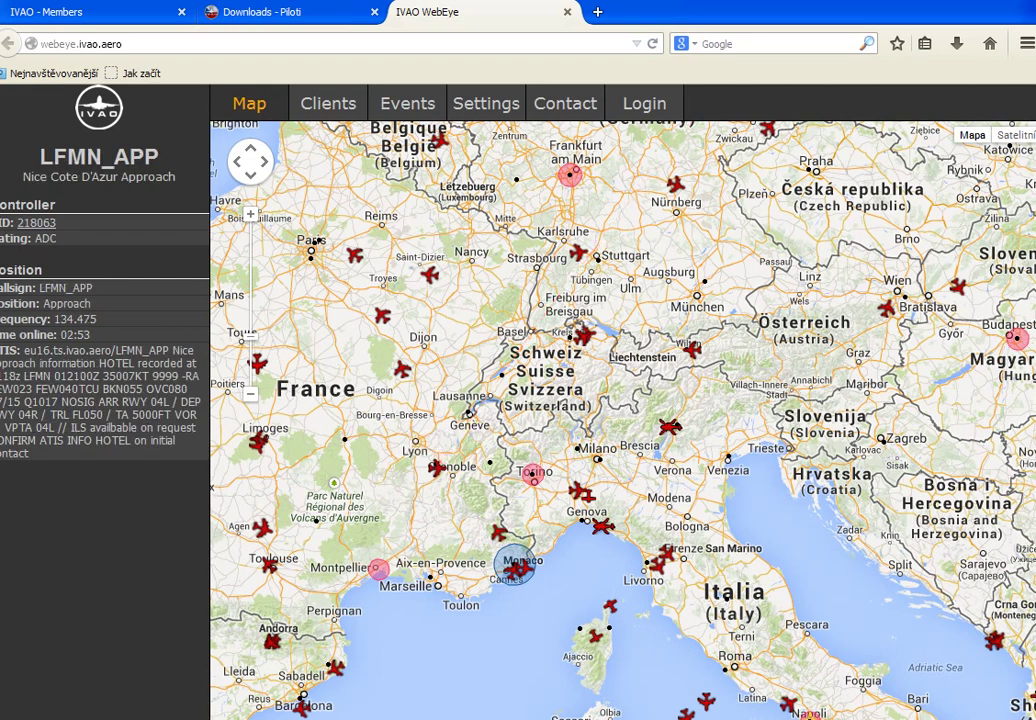
- Show the details of the Shannon Control area (EISN_CTR) around Ireland
{"action": "mouse_move", "coordinate": [514, 565]}
{"action": "left_mouse_down"}
{"action": "mouse_move", "coordinate": [752, 572]}
{"action": "mouse_move", "coordinate": [936, 630]}
{"action": "left_mouse_up"}
{"action": "left_click_drag", "start_coordinate": [620, 300], "coordinate": [743, 541]}
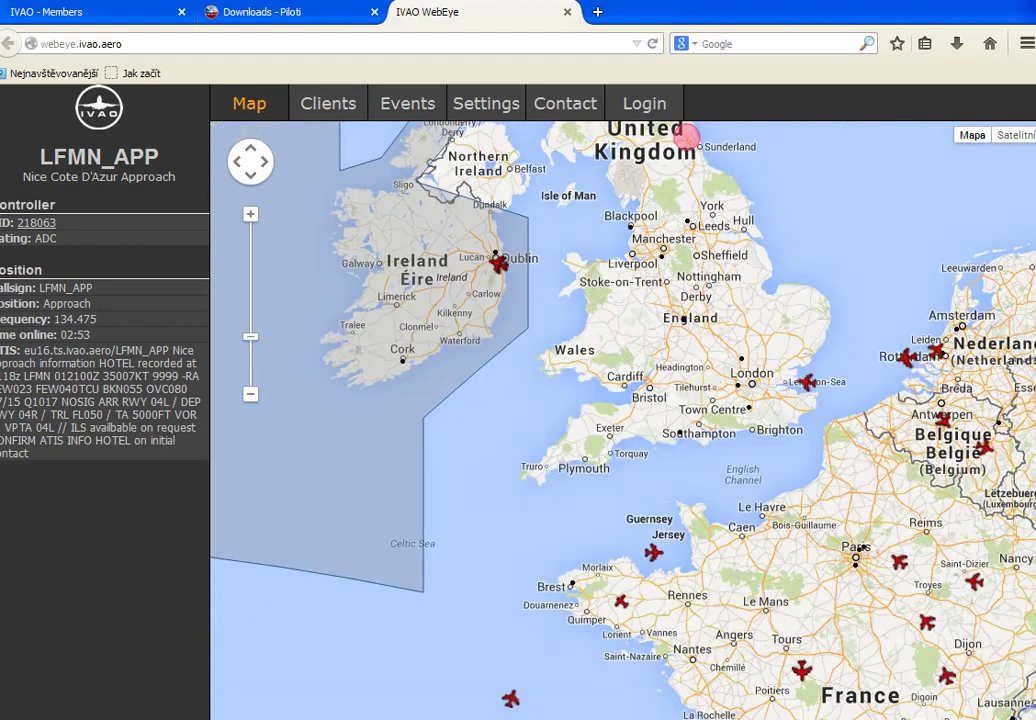
{"action": "left_click_drag", "start_coordinate": [686, 138], "coordinate": [962, 360]}
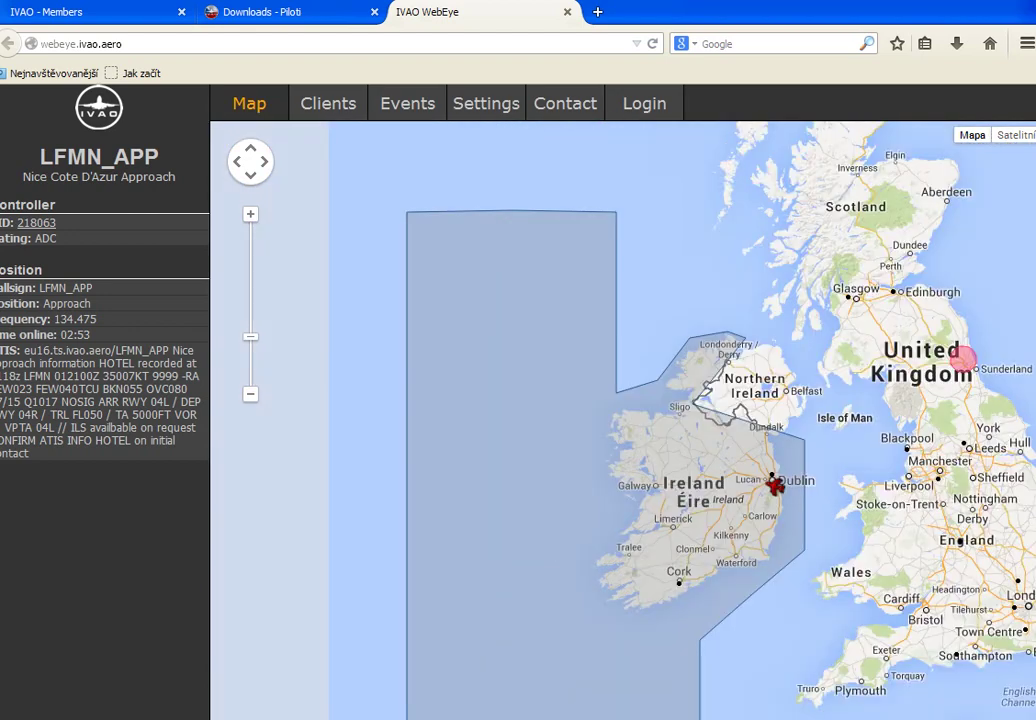
{"action": "left_click", "coordinate": [560, 450]}
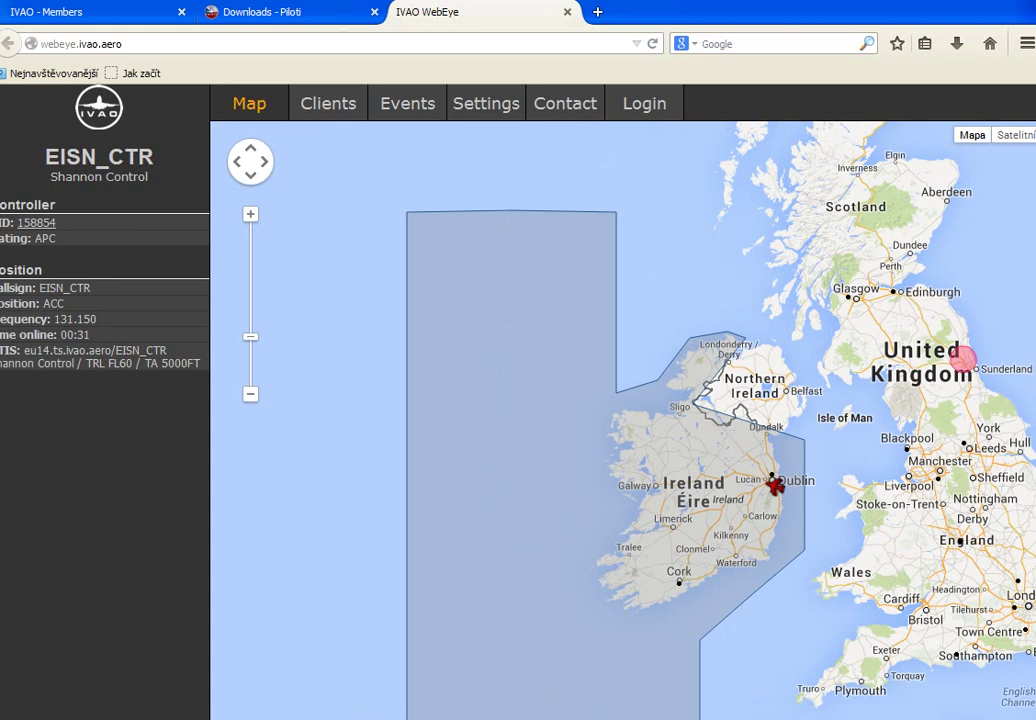
- Look over the controller areas and air traffic from the United Kingdom and central Europe out to the North Atlantic
{"action": "left_click_drag", "start_coordinate": [961, 360], "coordinate": [754, 377]}
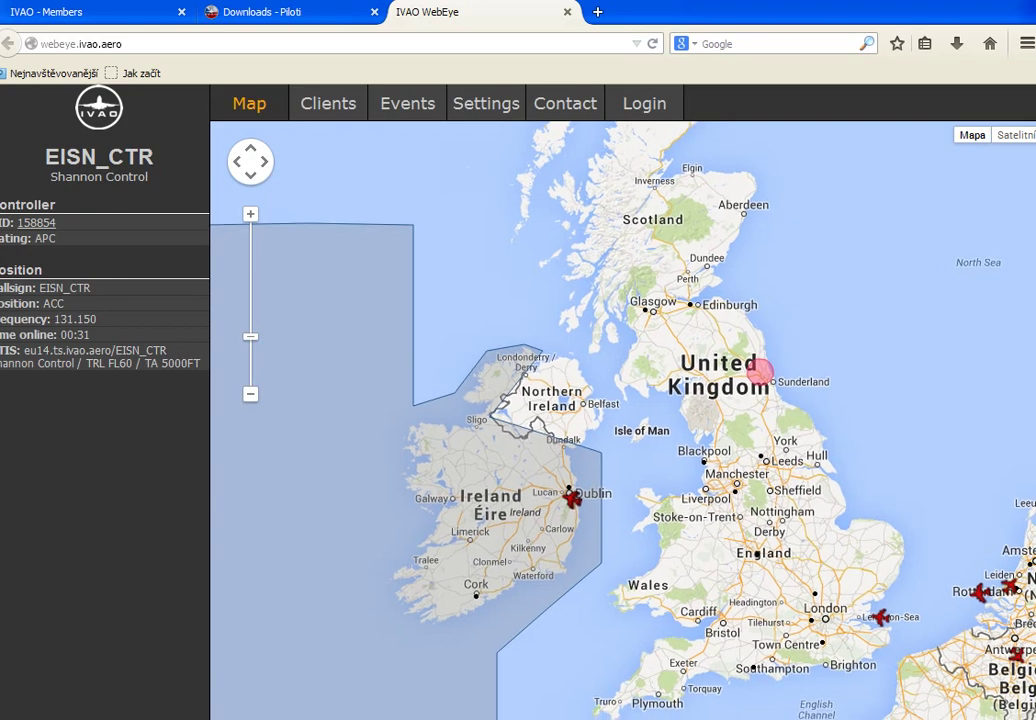
{"action": "left_click_drag", "start_coordinate": [756, 367], "coordinate": [344, 198]}
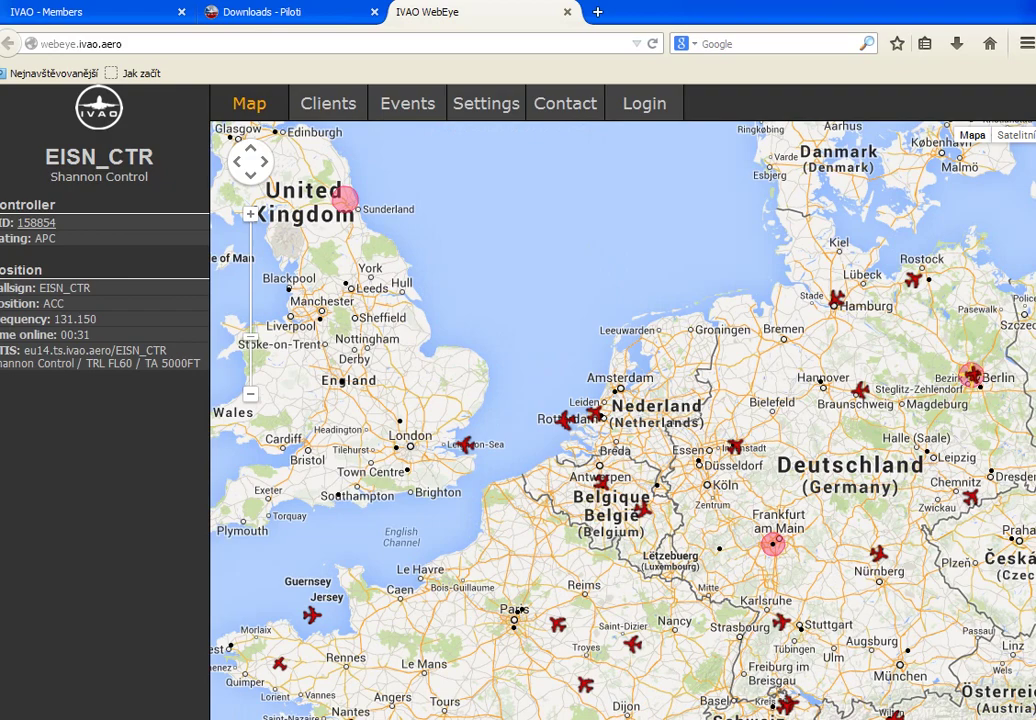
{"action": "left_click_drag", "start_coordinate": [972, 376], "coordinate": [484, 299]}
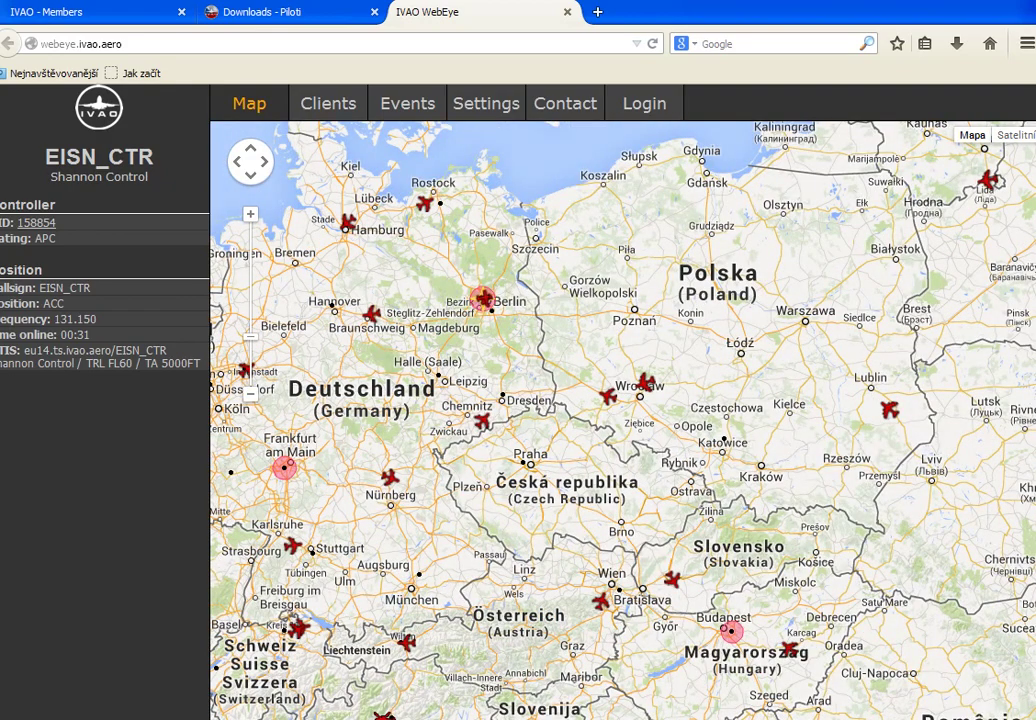
{"action": "scroll", "coordinate": [615, 488], "scroll_direction": "down", "scroll_amount": 2}
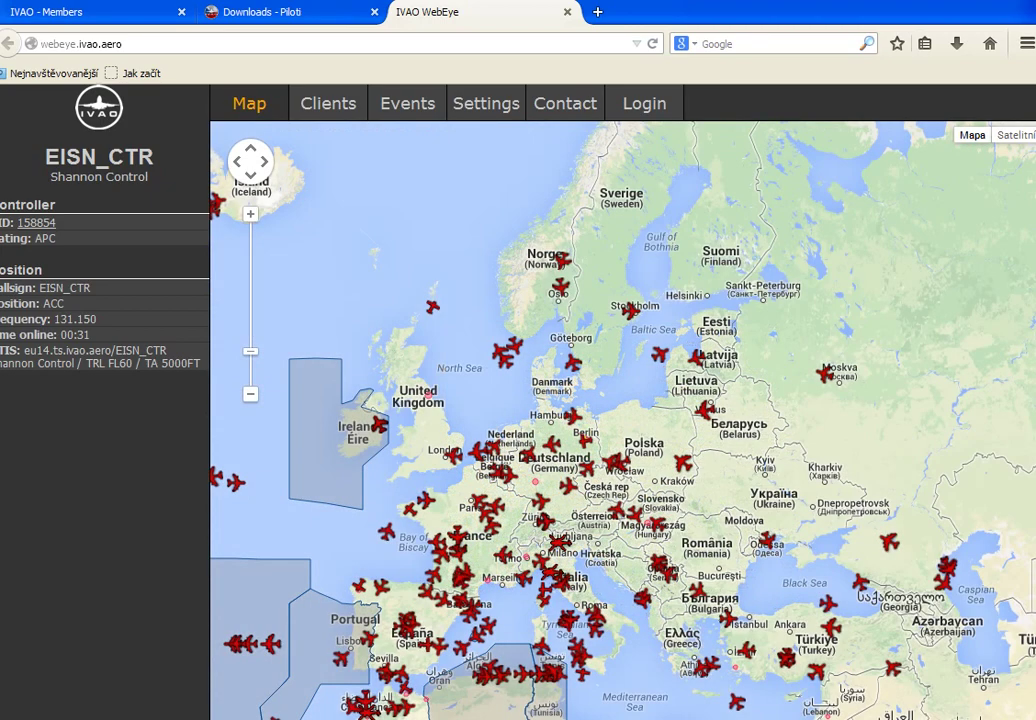
{"action": "scroll", "coordinate": [592, 382], "scroll_direction": "down", "scroll_amount": 1}
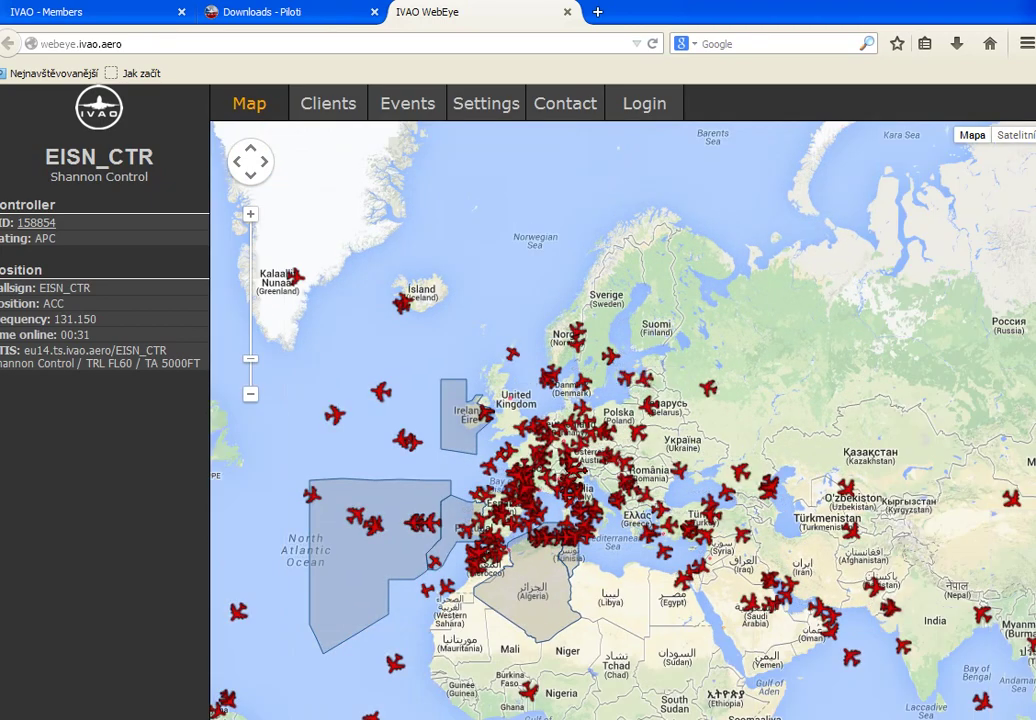
{"action": "left_click_drag", "start_coordinate": [645, 400], "coordinate": [925, 380]}
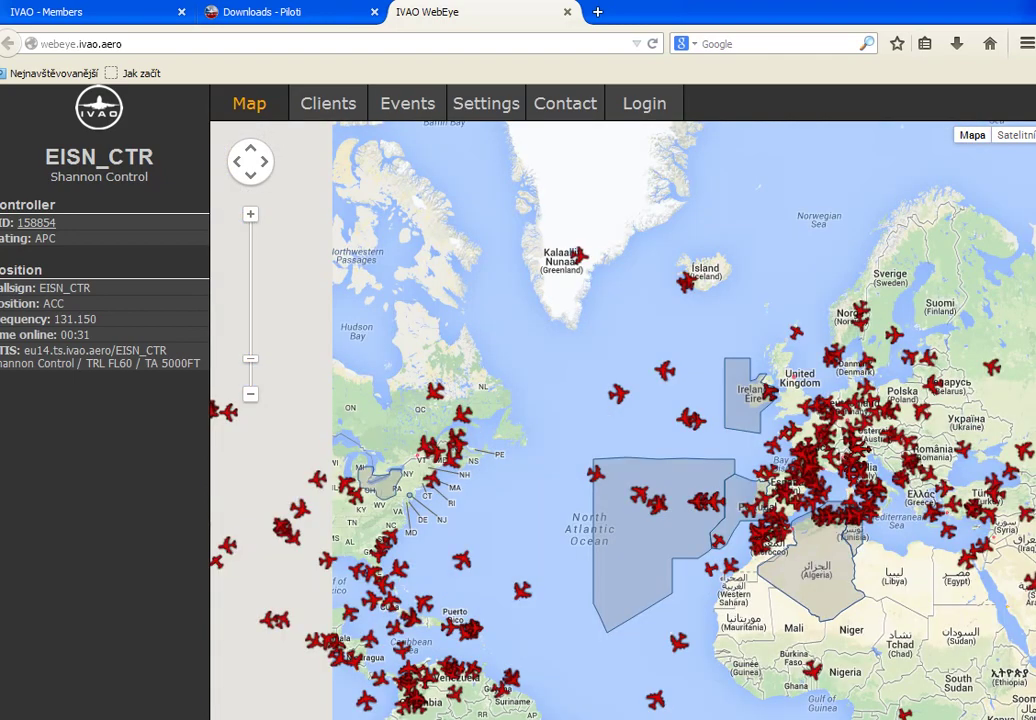
- View the details and route of flight TAP1628 near Portugal, and return to the Czech Division downloads page
{"action": "mouse_move", "coordinate": [712, 567]}
{"action": "left_click_drag", "start_coordinate": [760, 530], "coordinate": [434, 547]}
{"action": "left_click", "coordinate": [429, 514]}
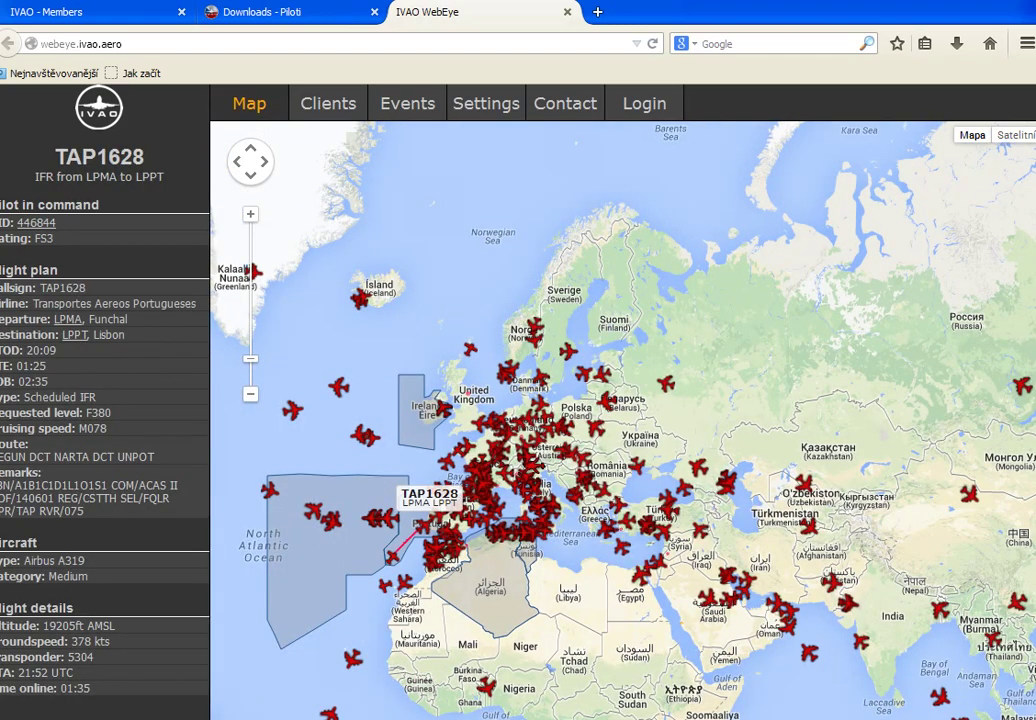
{"action": "left_click", "coordinate": [691, 203]}
{"action": "left_click", "coordinate": [290, 12]}
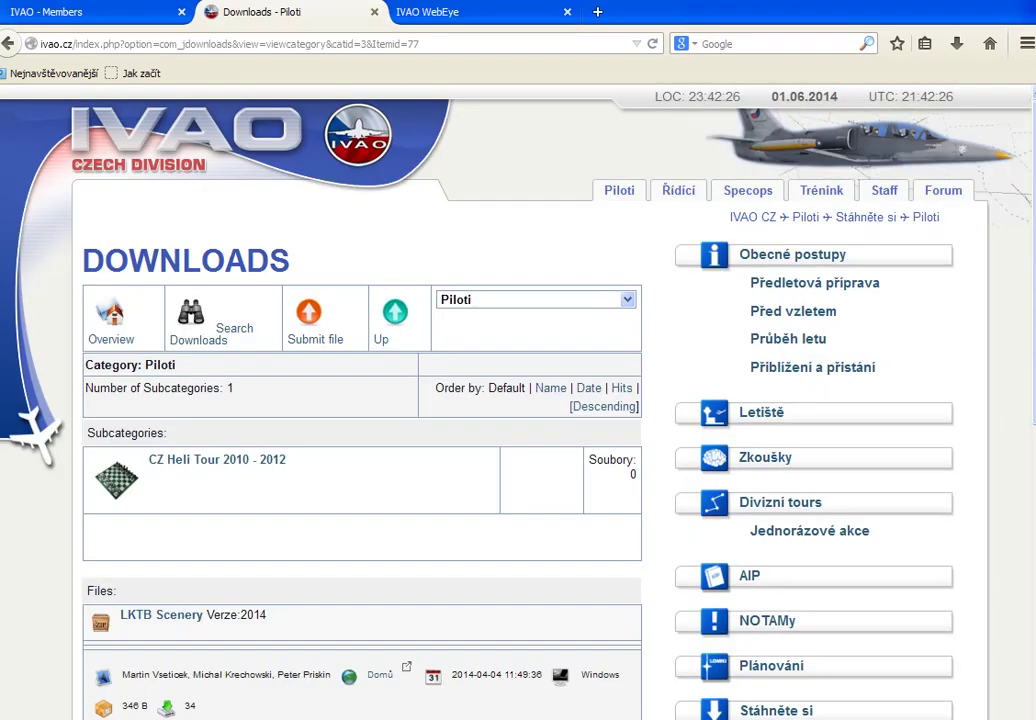
- Open Google in a new browser tab and search for IVap
{"action": "key", "text": "ctrl+t"}
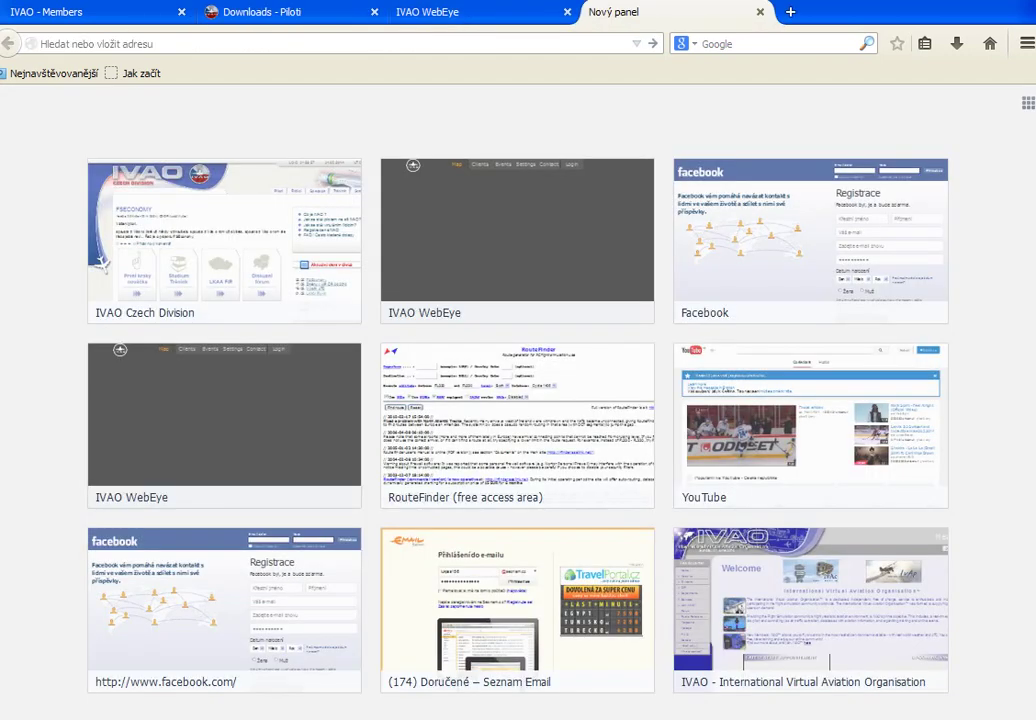
{"action": "type", "text": "google.cz/"}
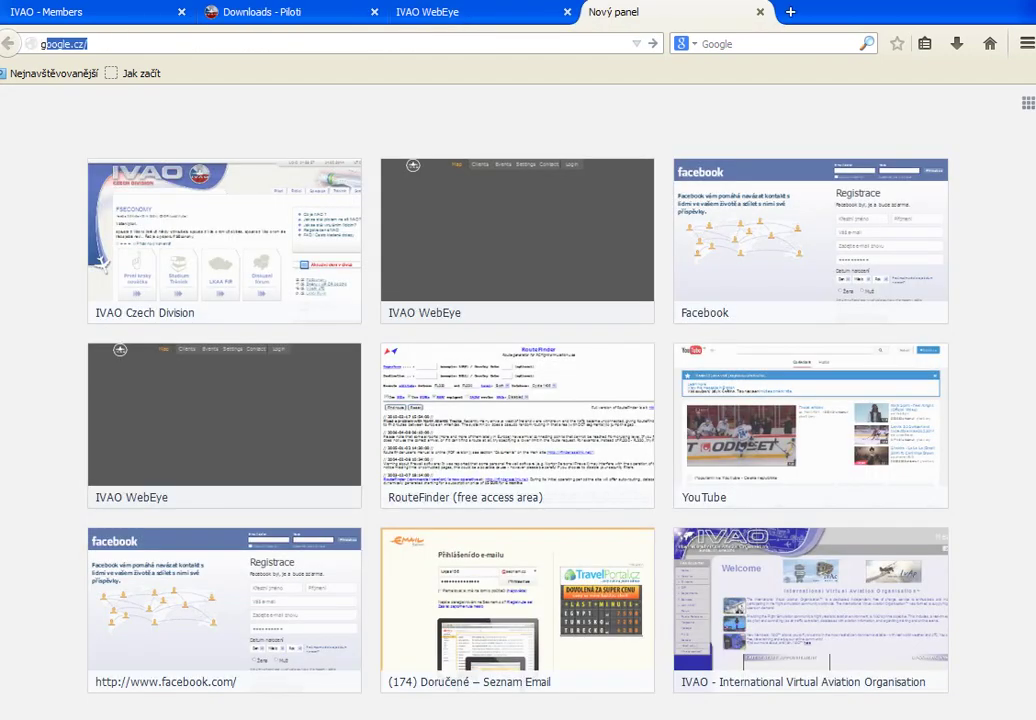
{"action": "key", "text": "Return"}
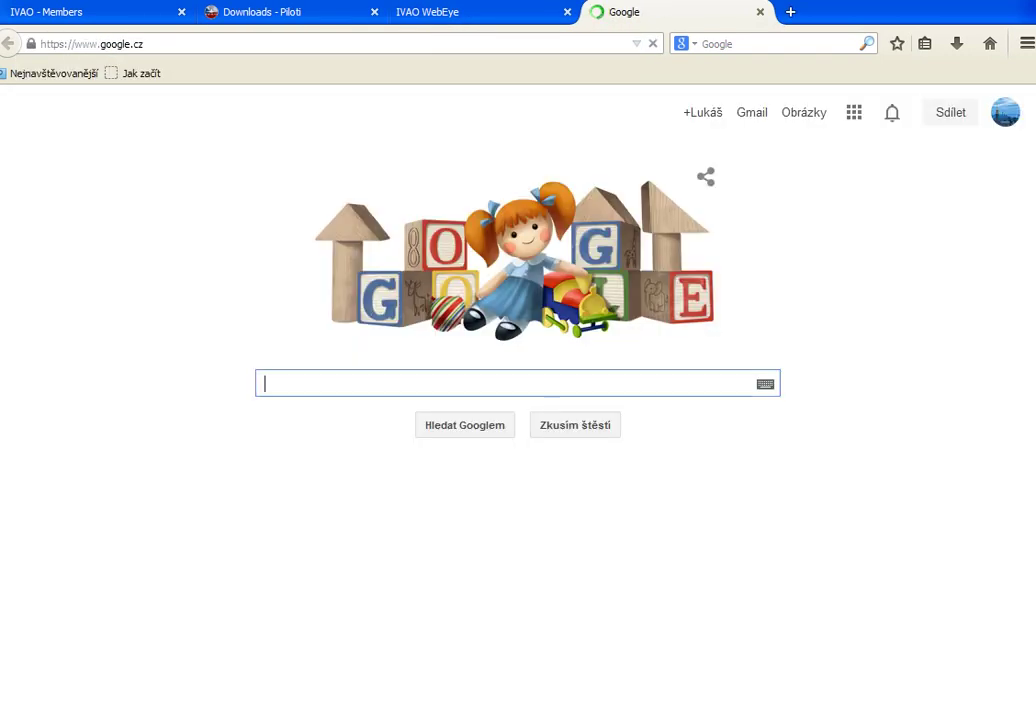
{"action": "type", "text": "IVap"}
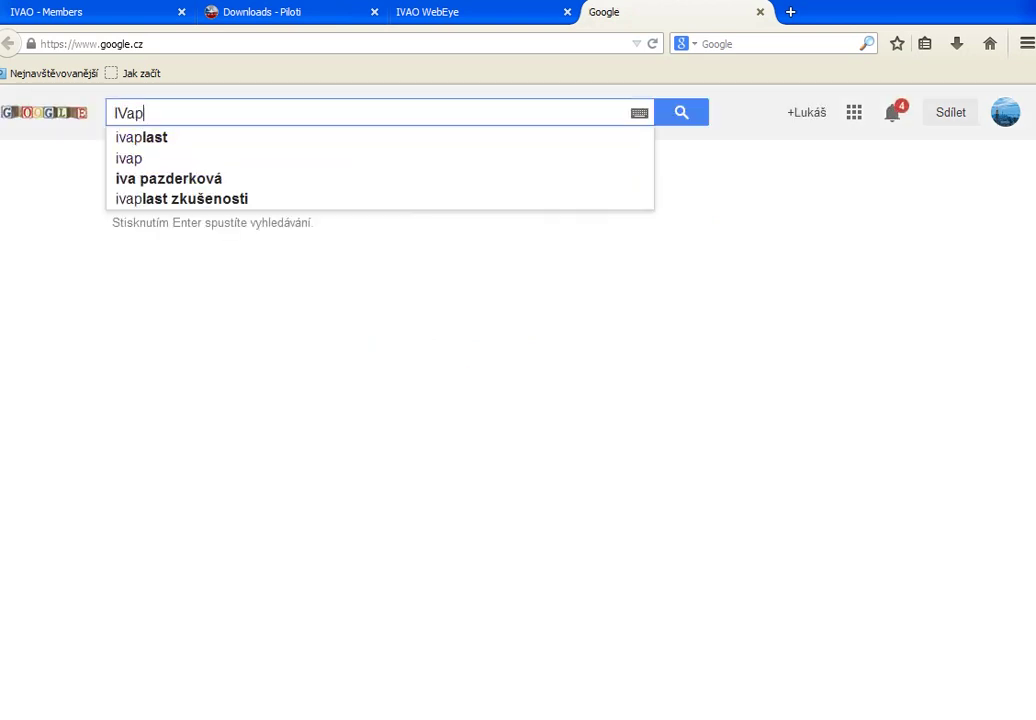
{"action": "type", "text": " ok"}
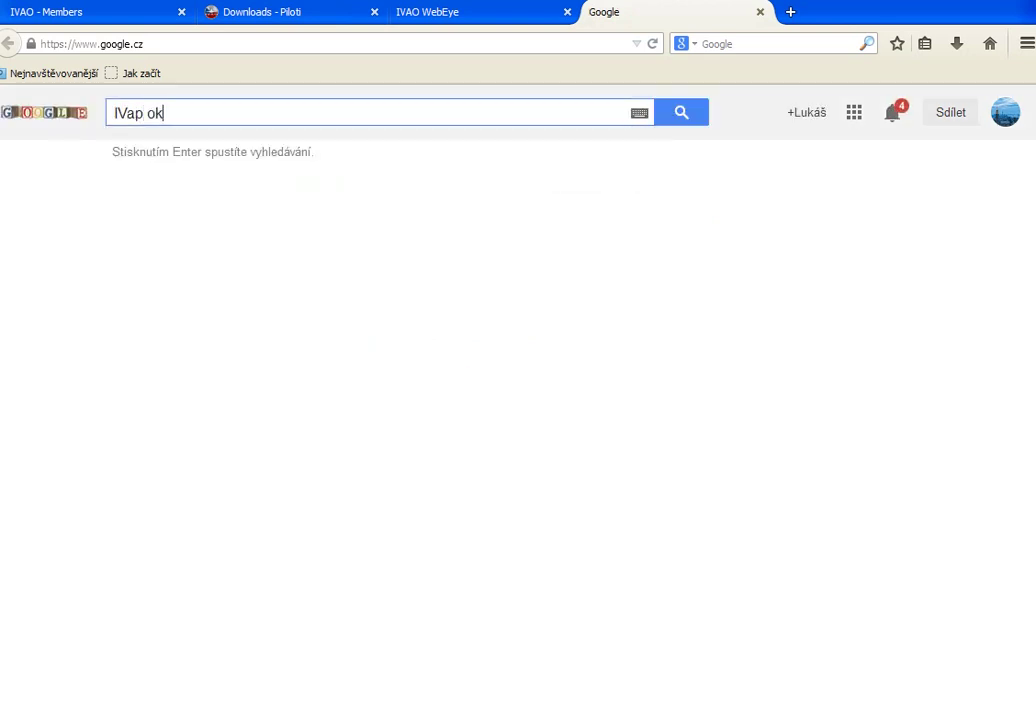
{"action": "key", "text": "BackSpace"}
{"action": "key", "text": "BackSpace"}
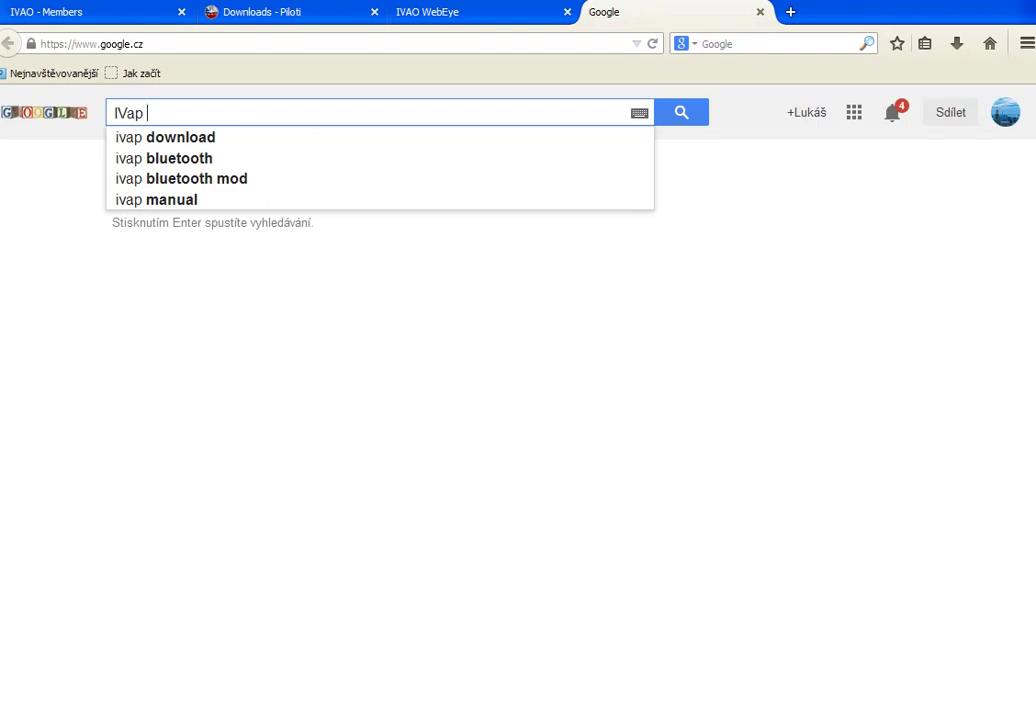
{"action": "key", "text": "Return"}
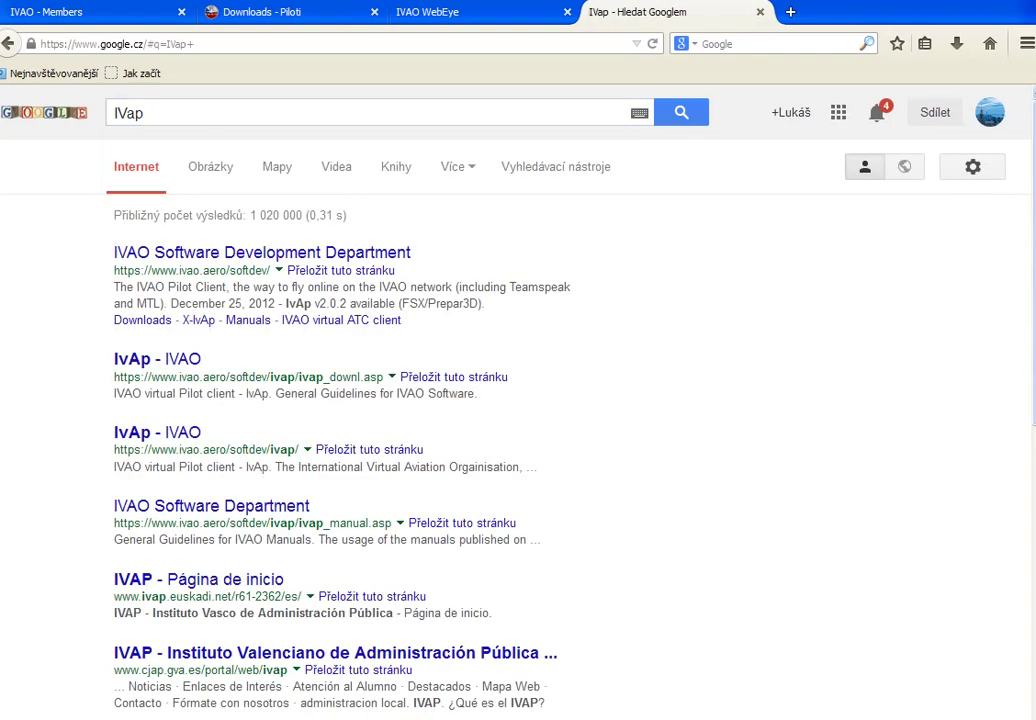
- View the image results for the IvAp connection dialog and the IvAp user interface, and close the search tab
{"action": "left_click", "coordinate": [210, 166]}
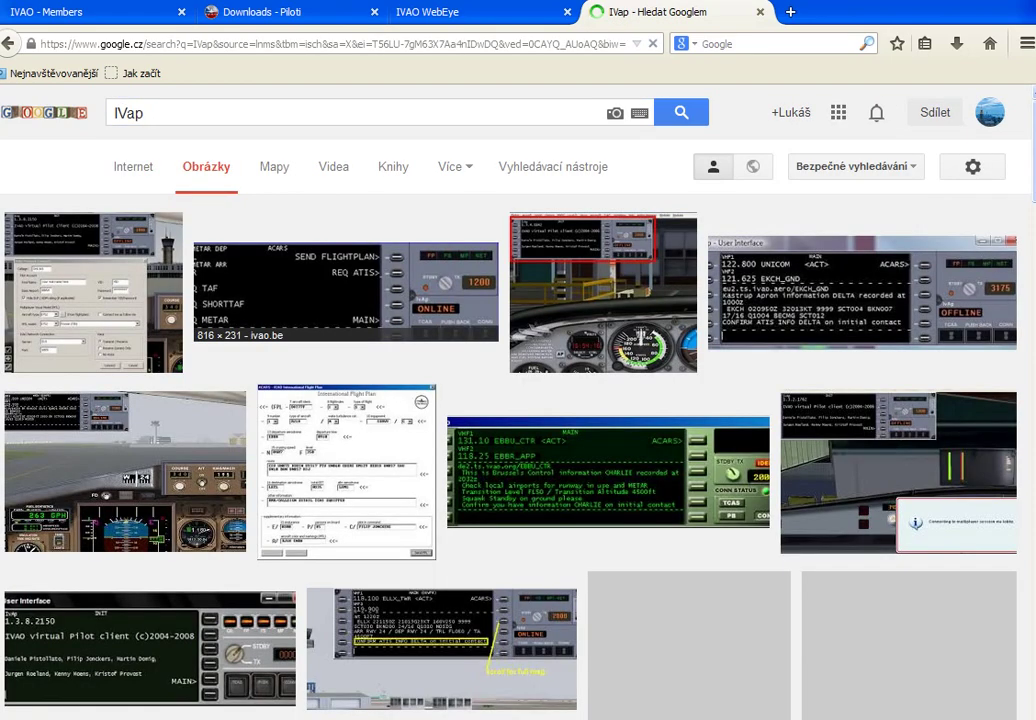
{"action": "left_click", "coordinate": [150, 280]}
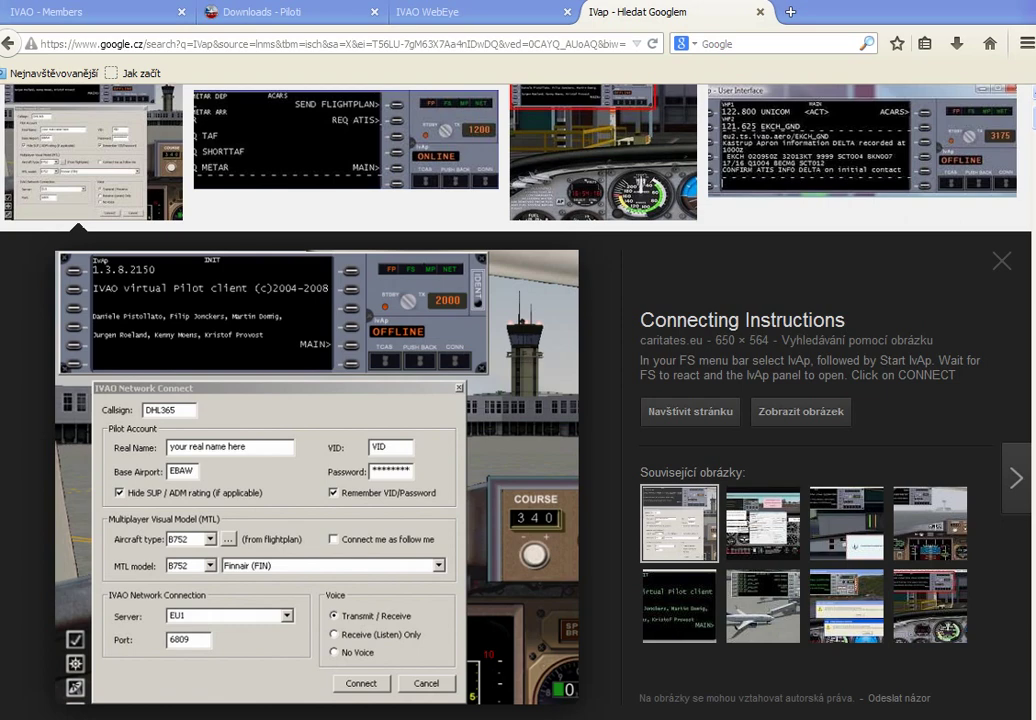
{"action": "left_click", "coordinate": [1001, 261]}
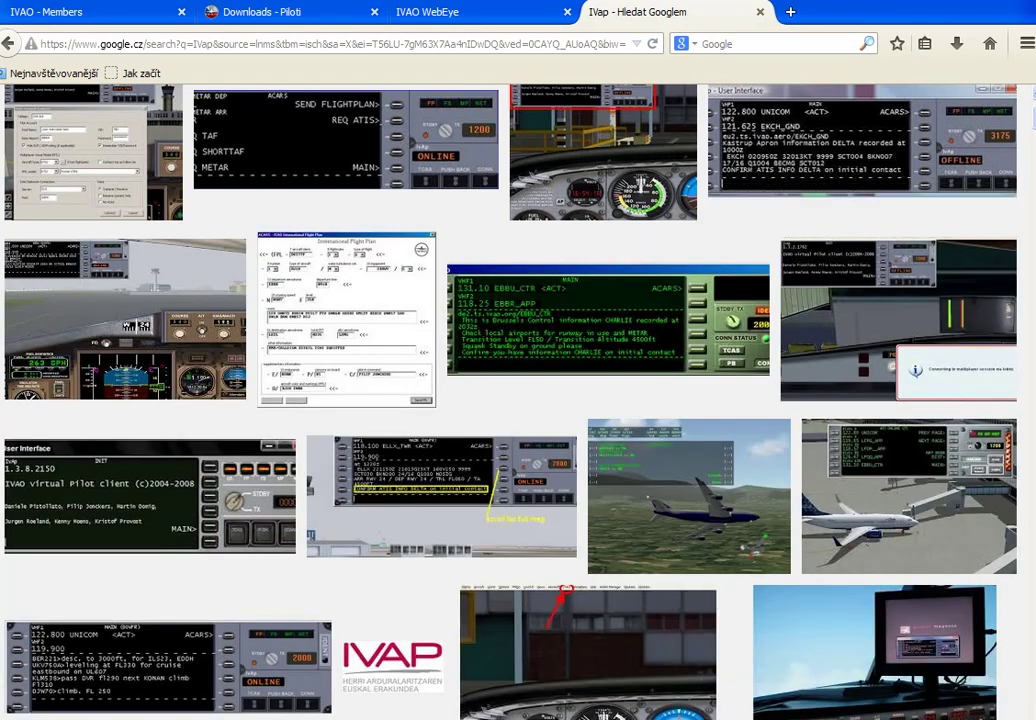
{"action": "left_click", "coordinate": [860, 140]}
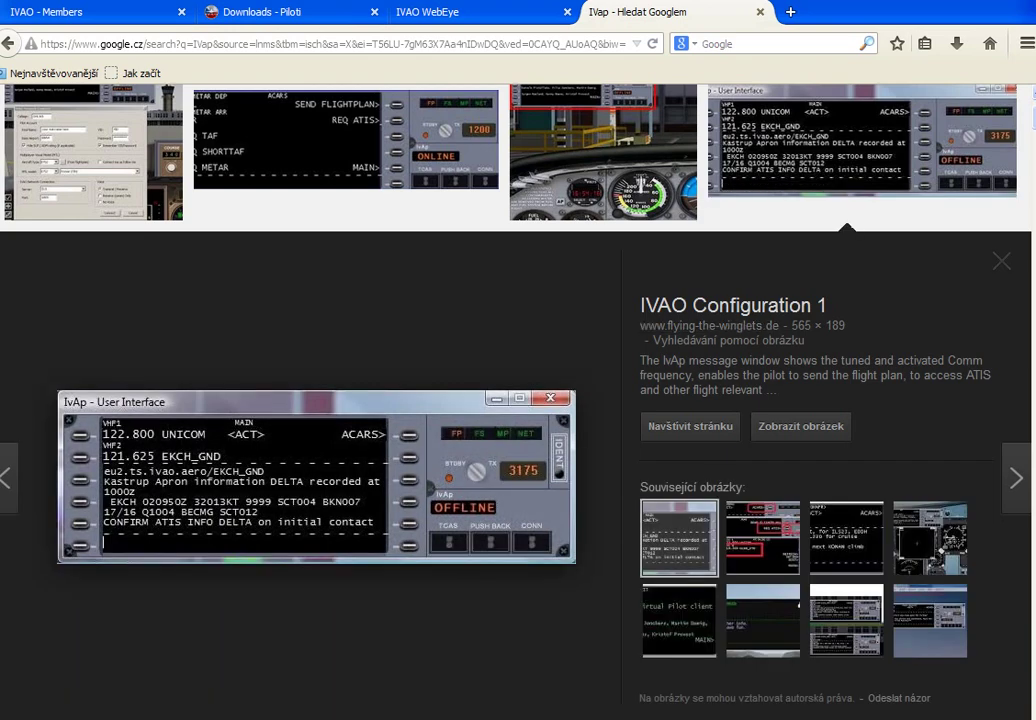
{"action": "key", "text": "Escape"}
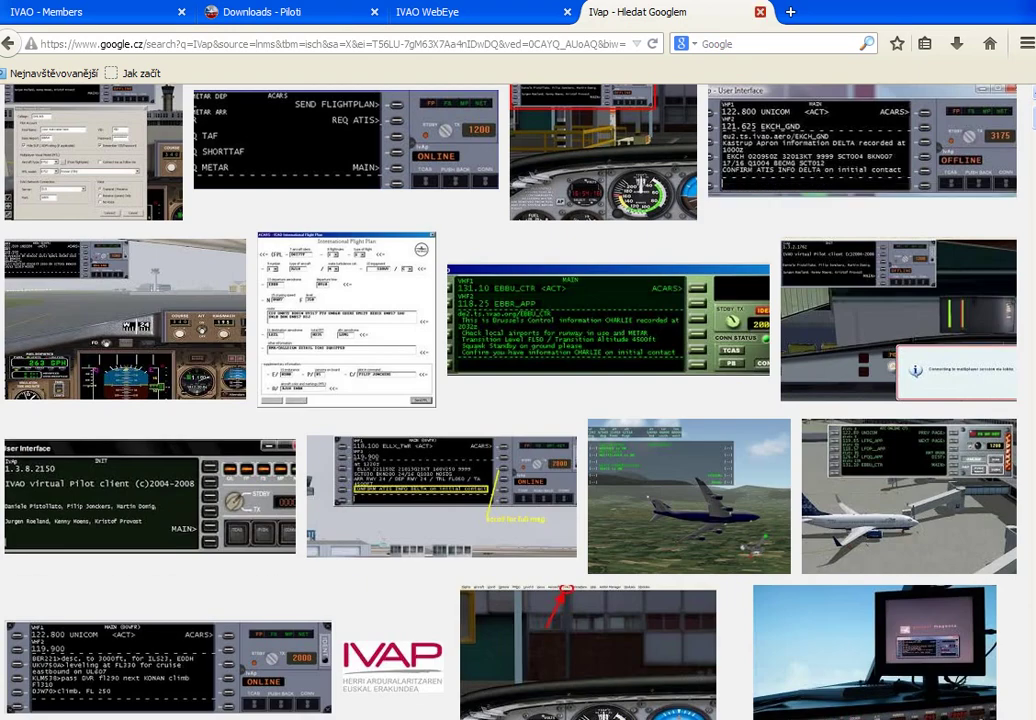
{"action": "key", "text": "ctrl+w"}
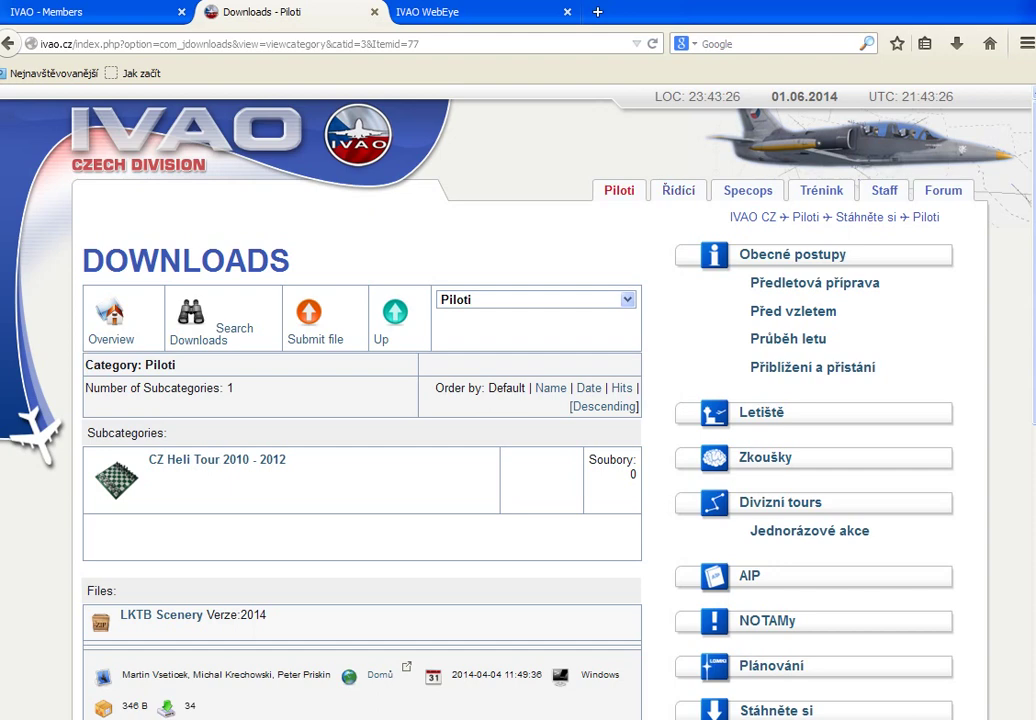
- Open the Virtuální letecká školka page from the Czech Division's training section and read through to its requirements
{"action": "left_click", "coordinate": [619, 190]}
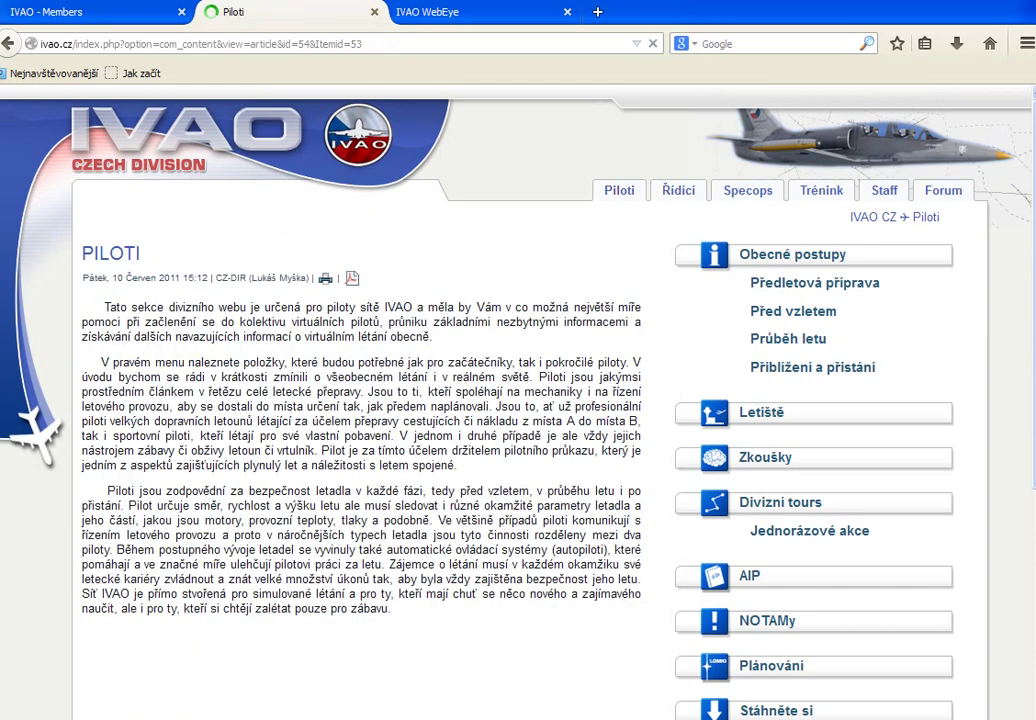
{"action": "left_click", "coordinate": [821, 190]}
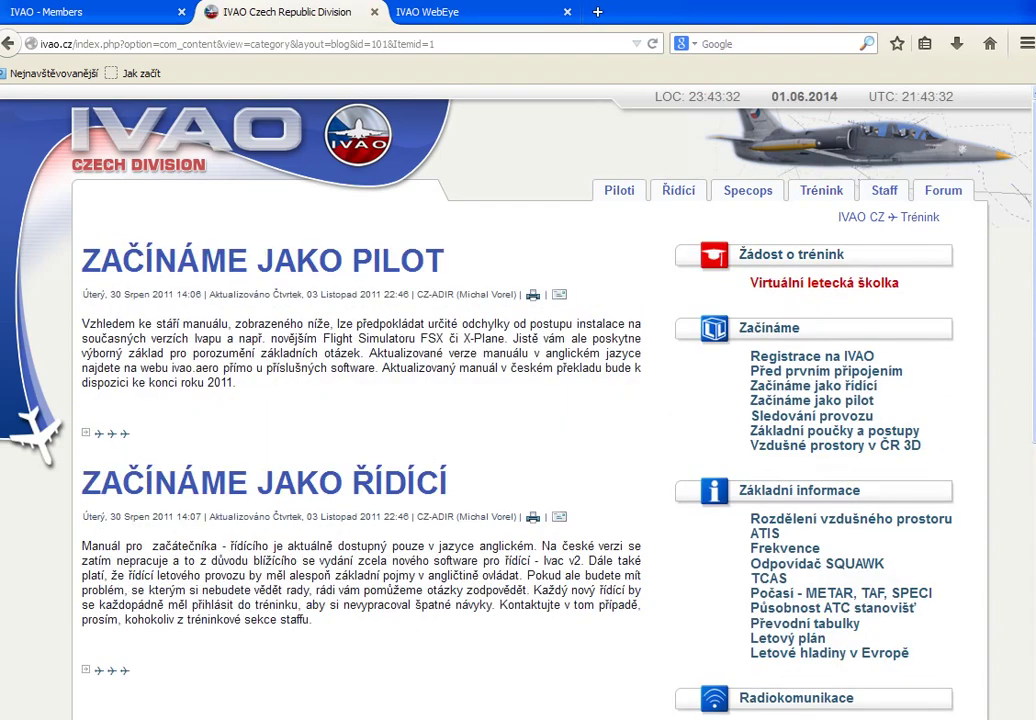
{"action": "left_click", "coordinate": [824, 282]}
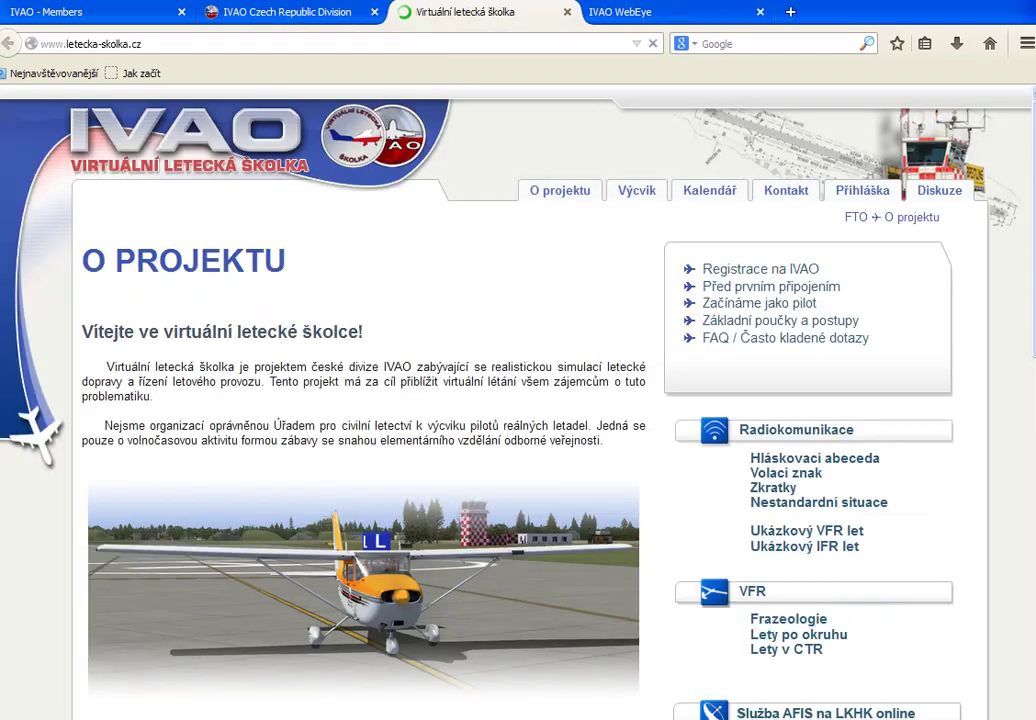
{"action": "scroll", "coordinate": [518, 400], "scroll_direction": "down", "scroll_amount": 5}
{"action": "scroll", "coordinate": [362, 400], "scroll_direction": "down", "scroll_amount": 5}
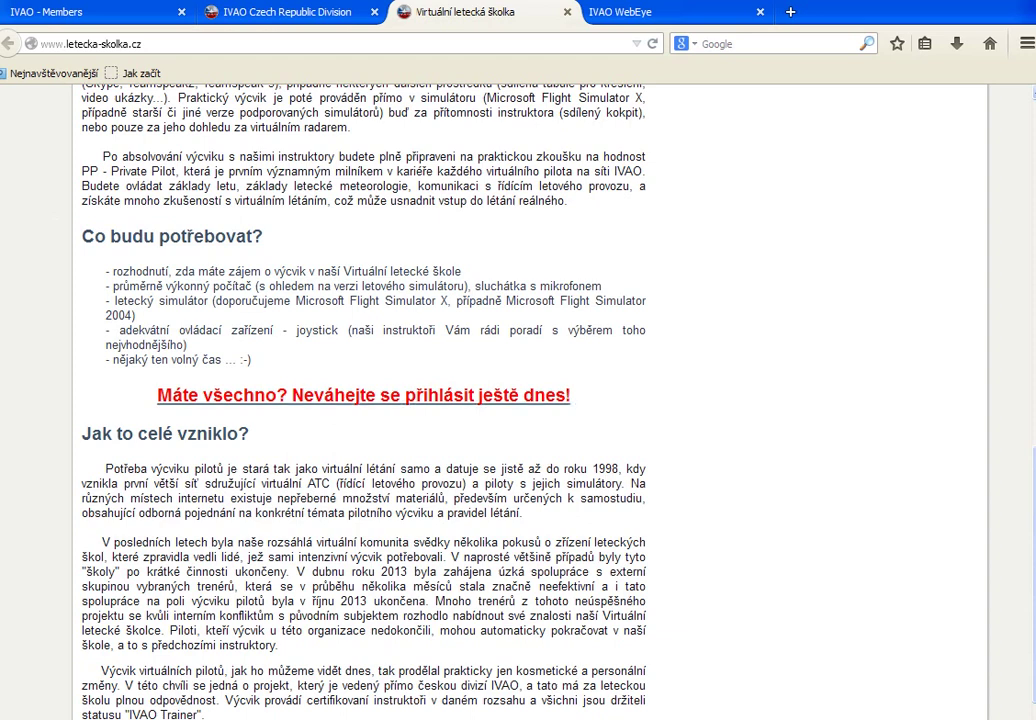
- Open the flight school's training application form and look over all its fields down to the anti-spam question
{"action": "left_click", "coordinate": [363, 395]}
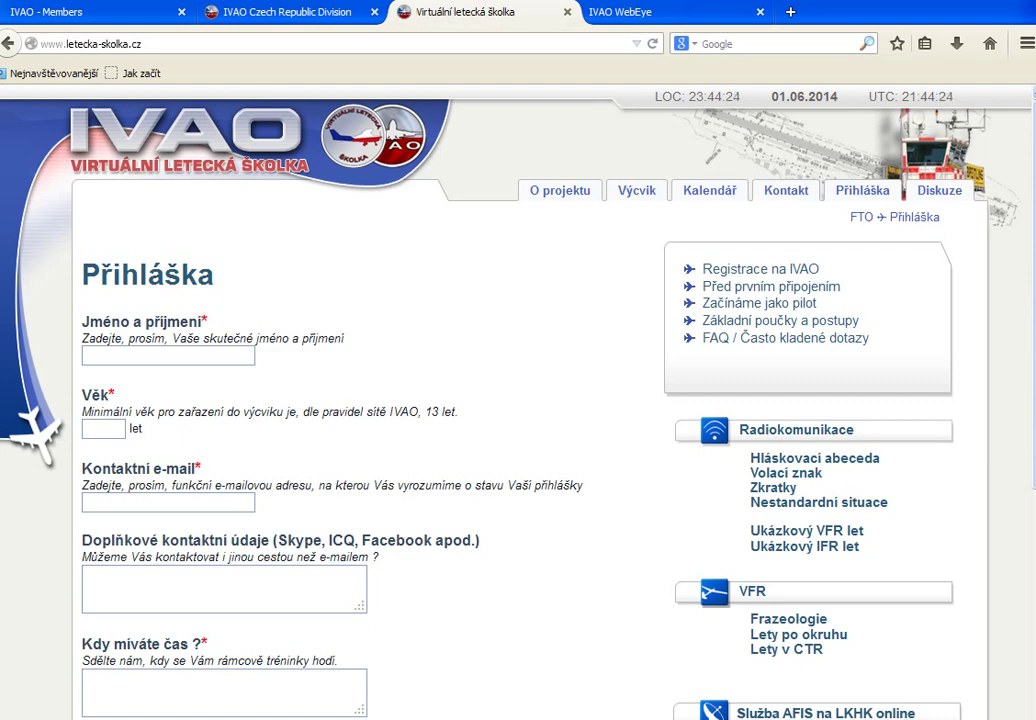
{"action": "scroll", "coordinate": [420, 400], "scroll_direction": "down", "scroll_amount": 2}
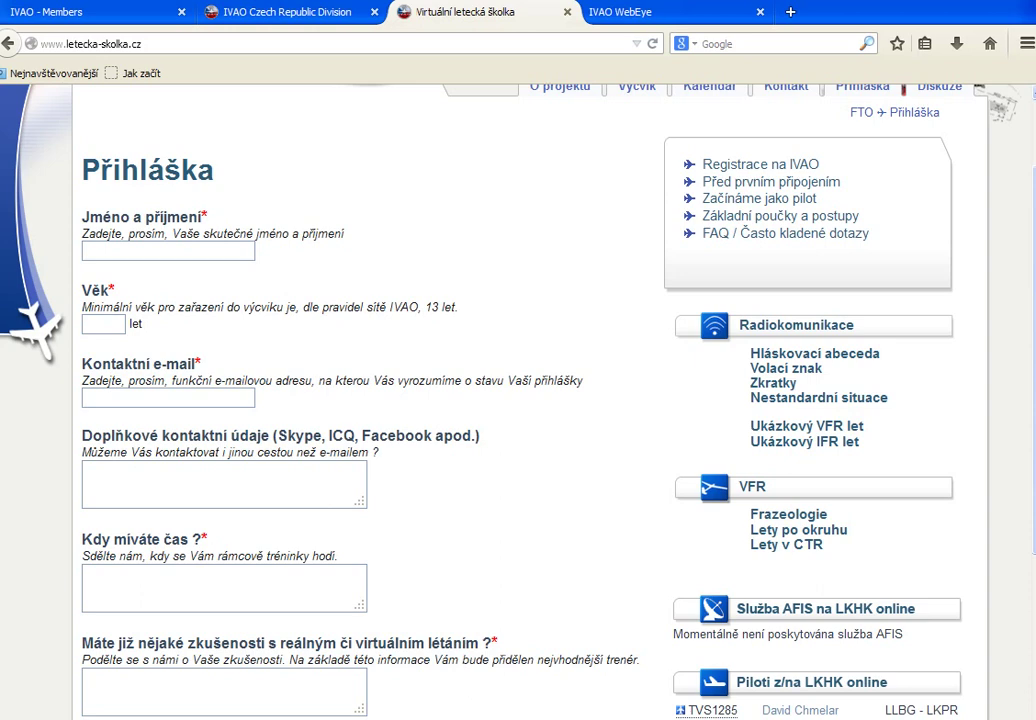
{"action": "scroll", "coordinate": [420, 400], "scroll_direction": "down", "scroll_amount": 2}
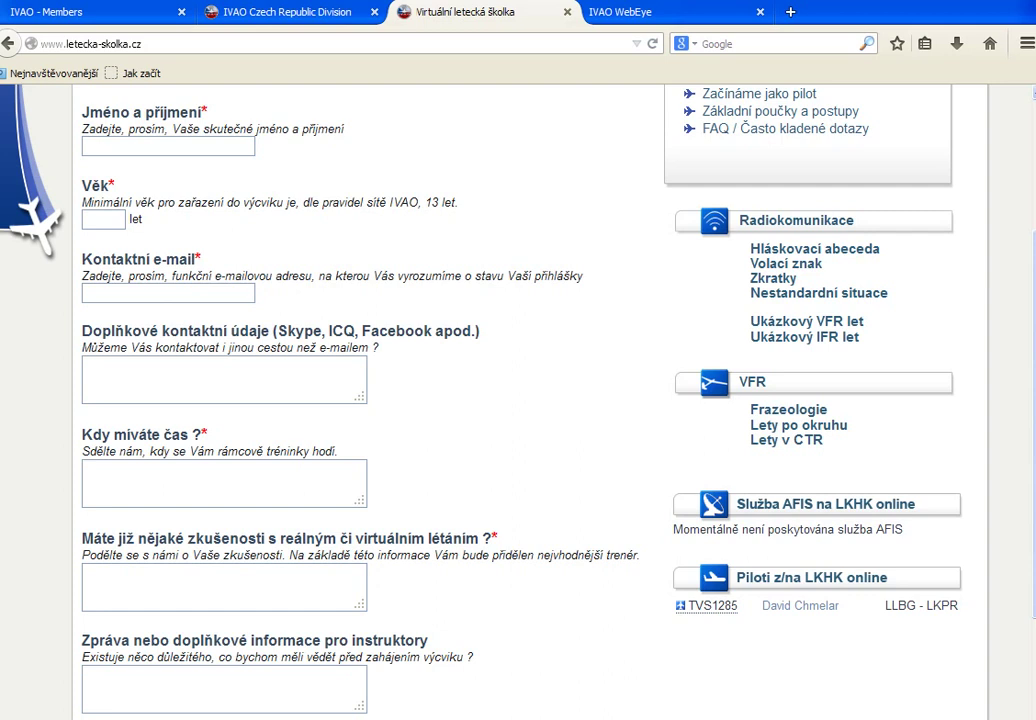
{"action": "scroll", "coordinate": [518, 400], "scroll_direction": "down", "scroll_amount": 2}
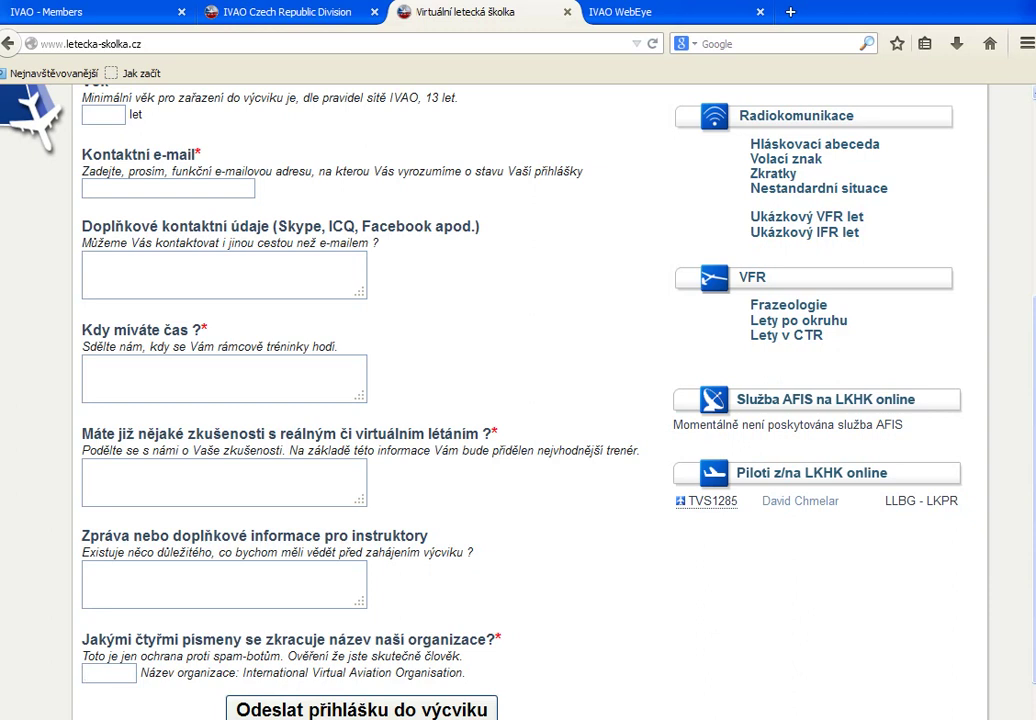
- Answer the application form's anti-spam question with IVAO and close the flight school page without submitting
{"action": "type", "text": "IVSAO"}
{"action": "key", "text": "BackSpace"}
{"action": "key", "text": "BackSpace"}
{"action": "key", "text": "BackSpace"}
{"action": "type", "text": "AO"}
{"action": "left_click", "coordinate": [567, 12]}
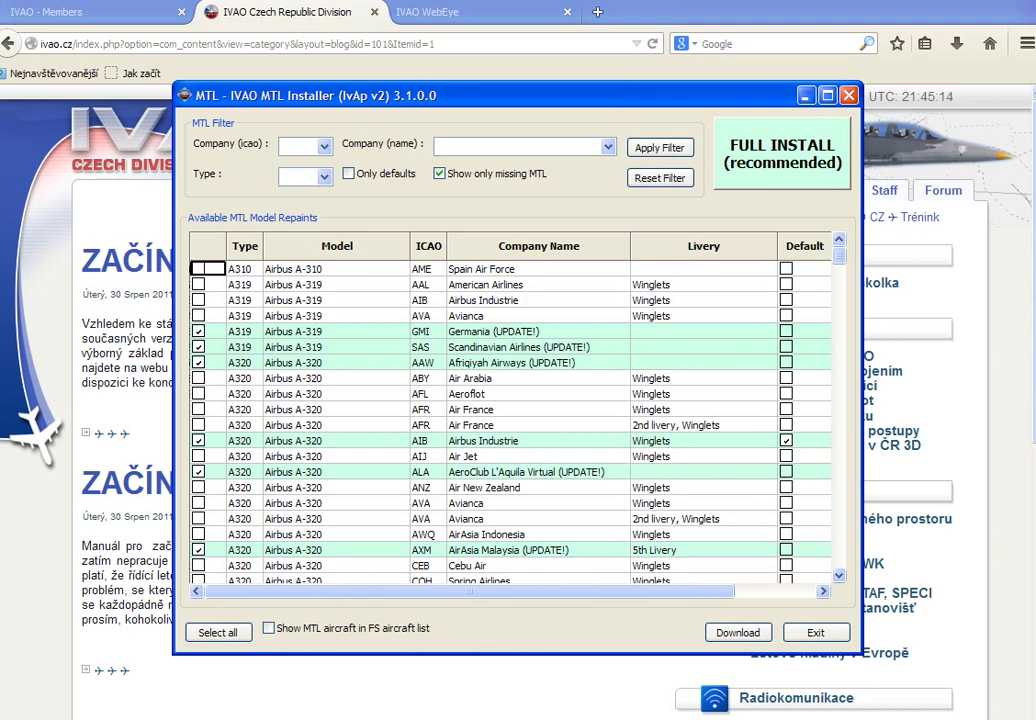
- Enable Show MTL aircraft in FS aircraft list, select all available MTL model repaints and look through the whole list
{"action": "left_click", "coordinate": [268, 628]}
{"action": "left_click", "coordinate": [218, 632]}
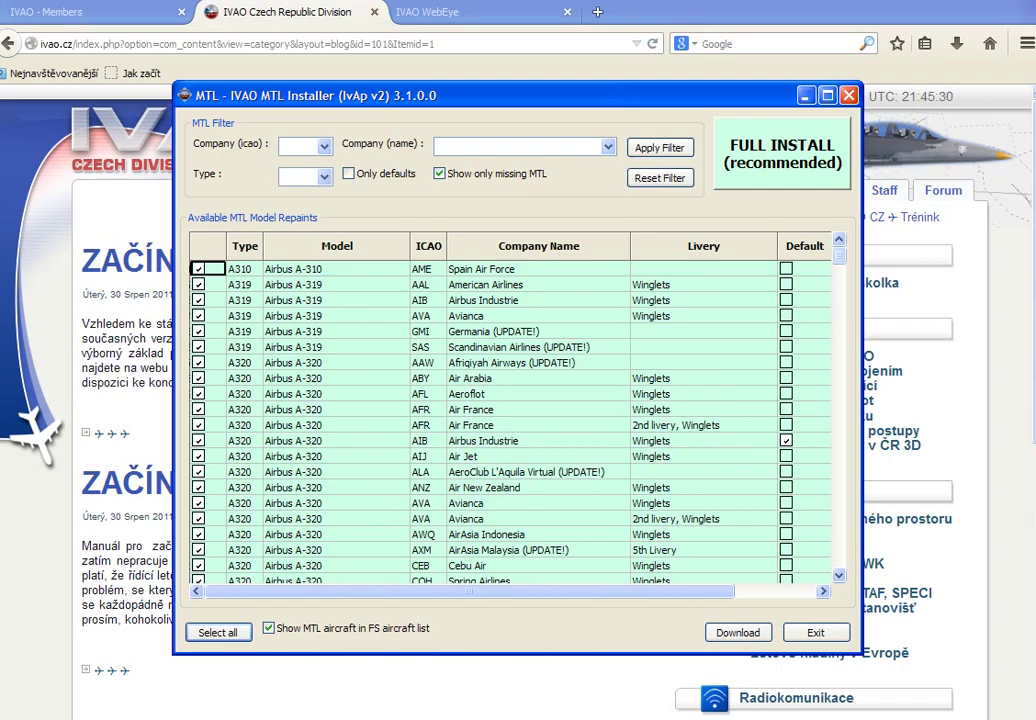
{"action": "left_click_drag", "start_coordinate": [839, 255], "coordinate": [839, 559]}
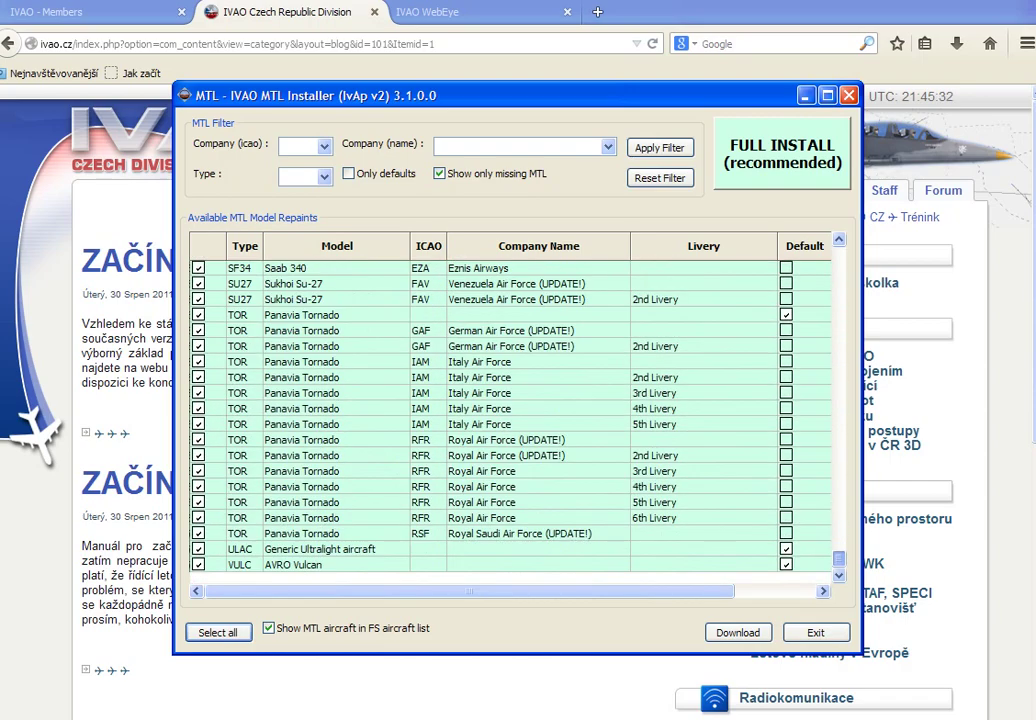
{"action": "scroll", "coordinate": [510, 420], "scroll_direction": "up", "scroll_amount": 20}
{"action": "scroll", "coordinate": [510, 420], "scroll_direction": "up", "scroll_amount": 5}
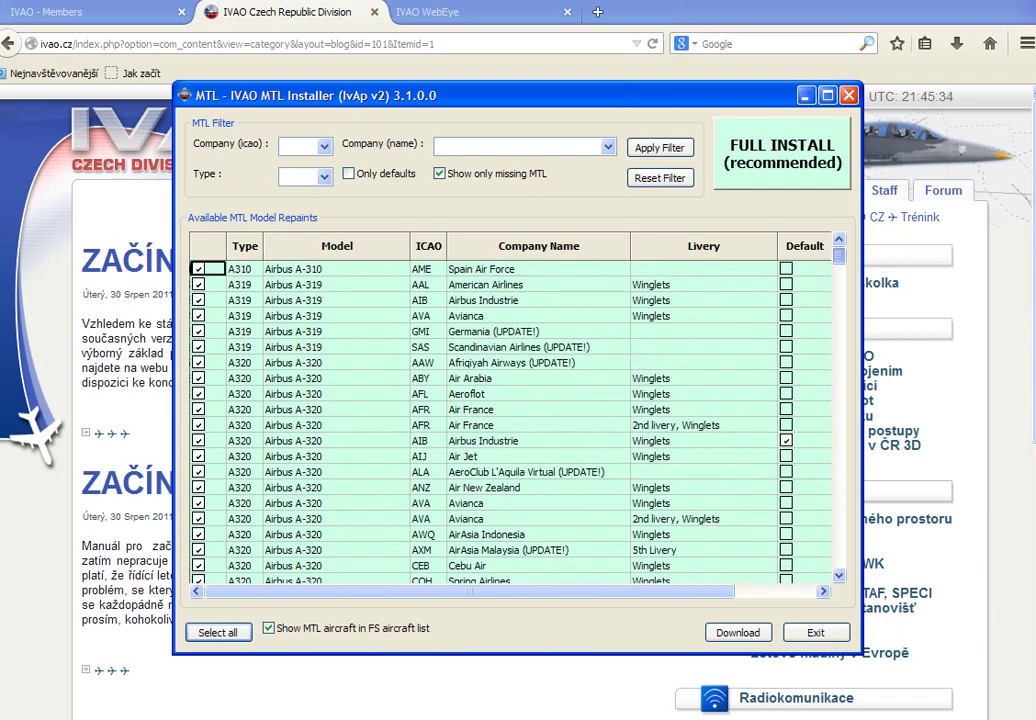
{"action": "scroll", "coordinate": [510, 420], "scroll_direction": "down", "scroll_amount": 20}
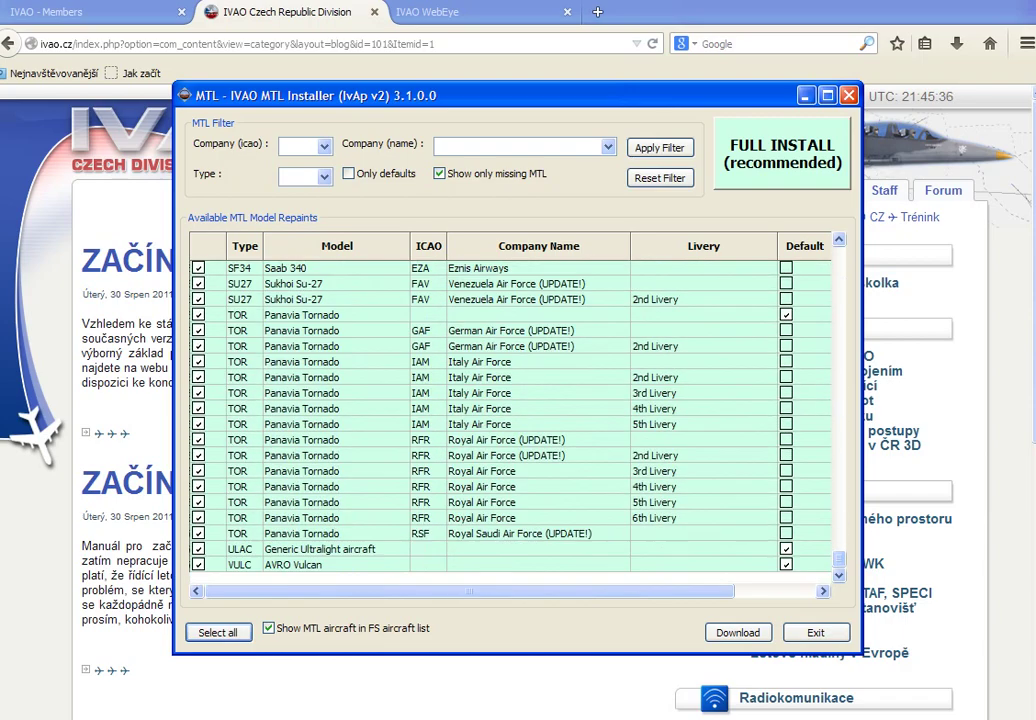
- Close the MTL installer and complete the remaining setup pages of the IVAO virtual Pilot client
{"action": "left_click", "coordinate": [849, 95]}
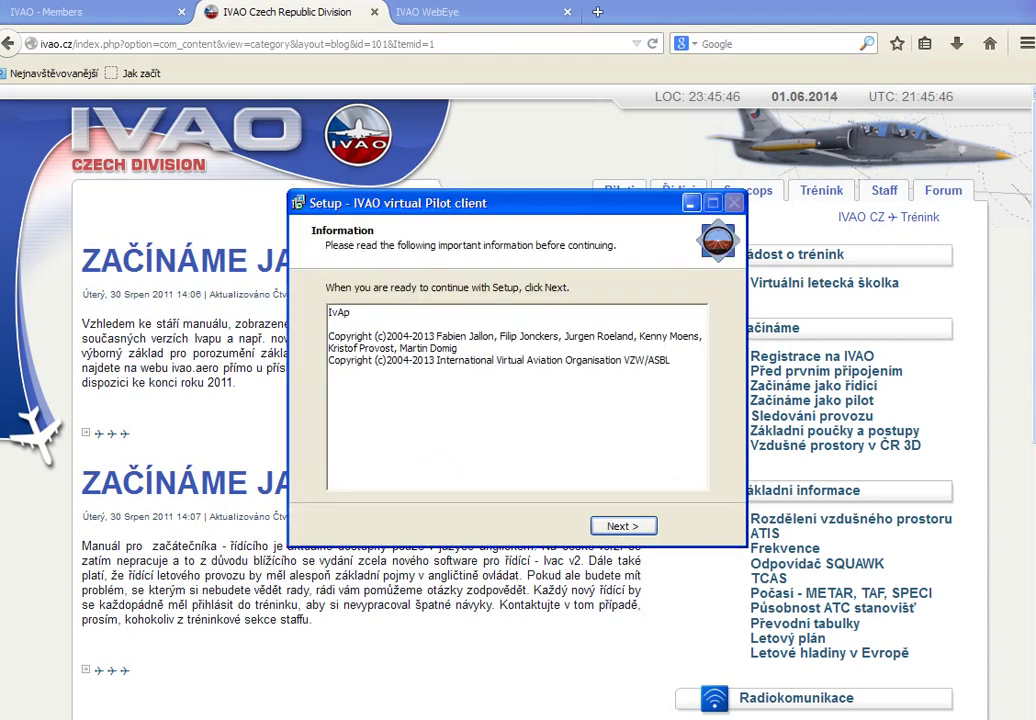
{"action": "key", "text": "Return"}
{"action": "key", "text": "Return"}
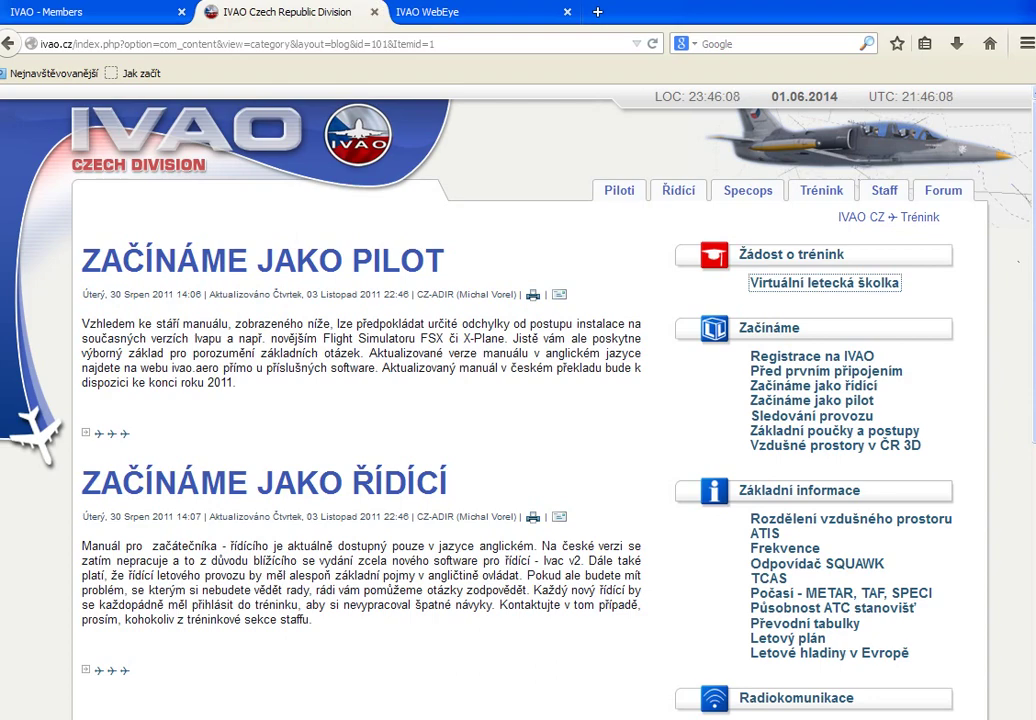
- Close the Czech Division and WebEye pages and show the Windows desktop
{"action": "left_click", "coordinate": [374, 12]}
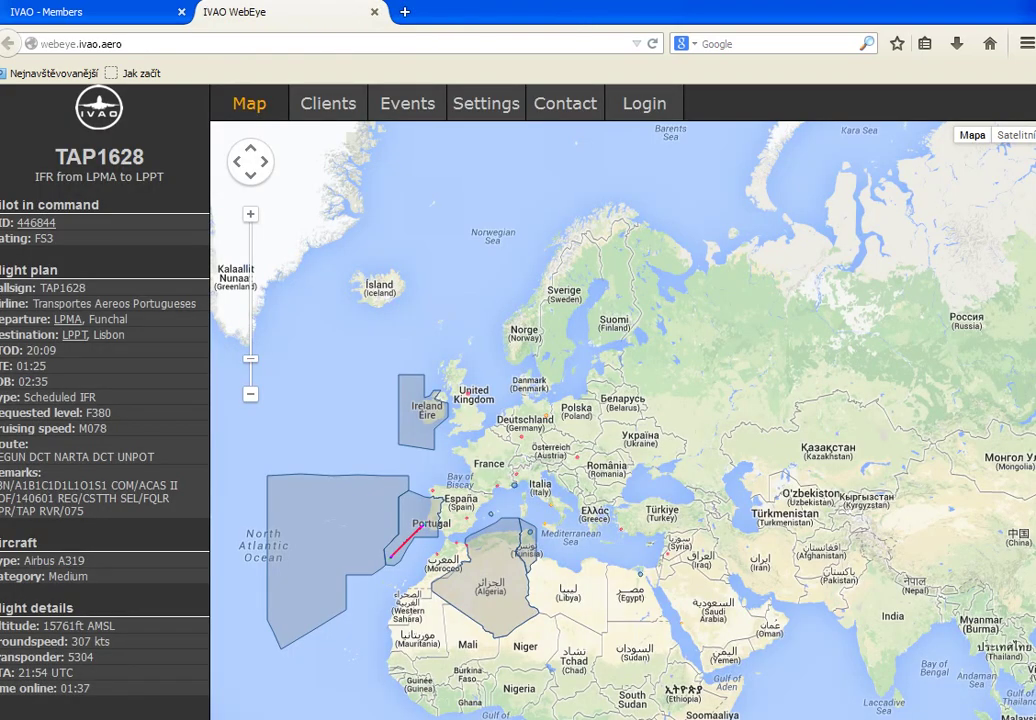
{"action": "left_click", "coordinate": [374, 12]}
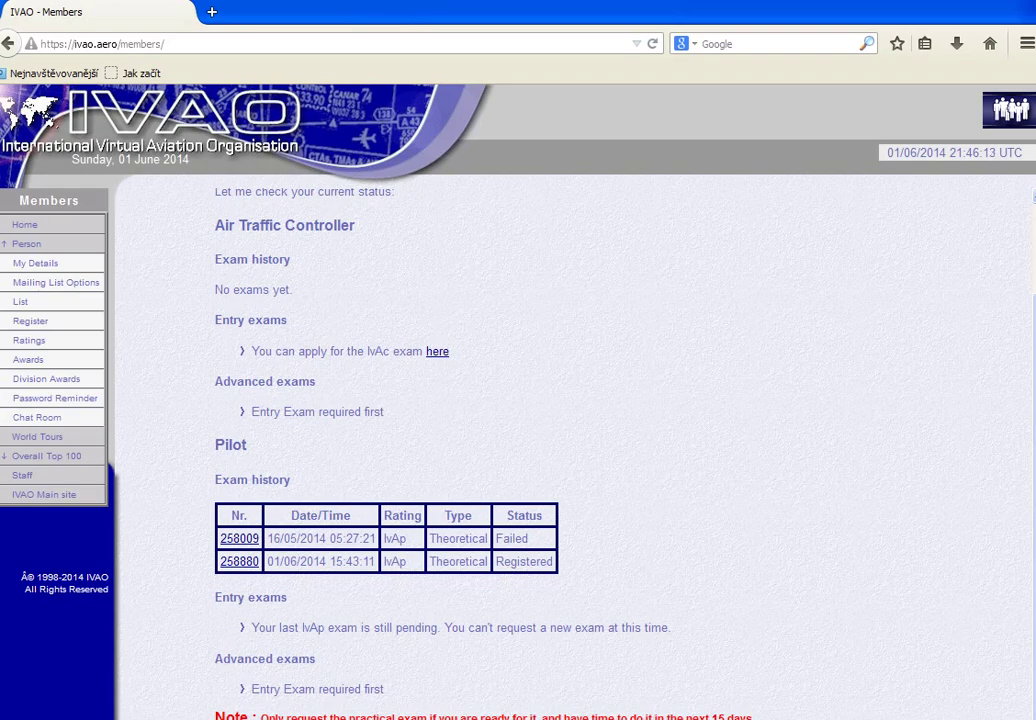
{"action": "key", "text": "super+d"}
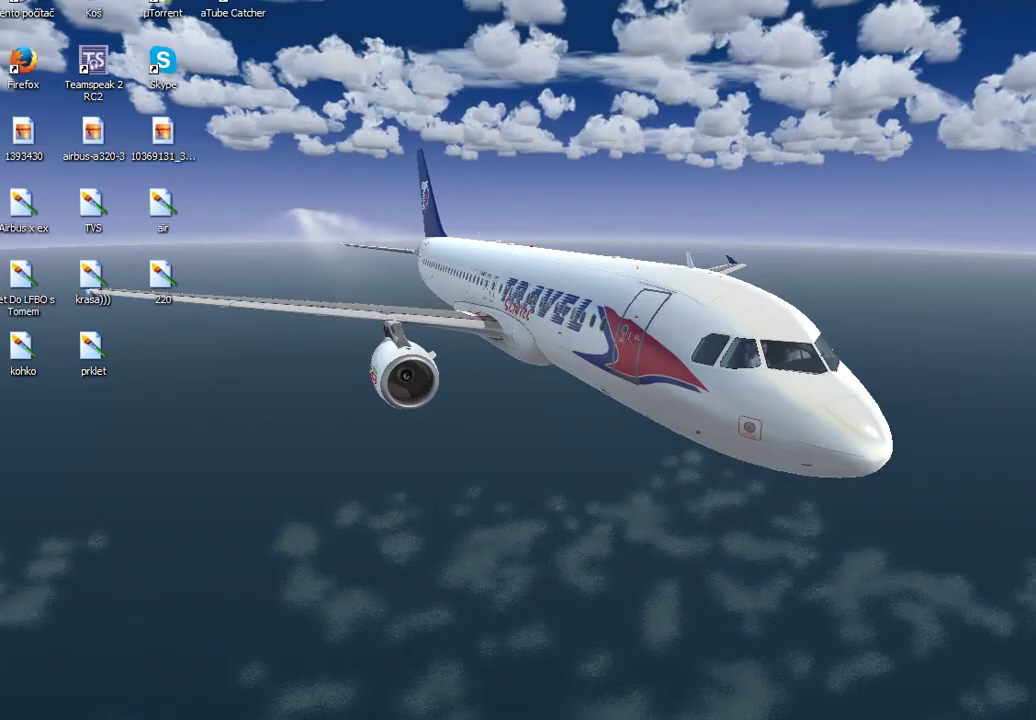